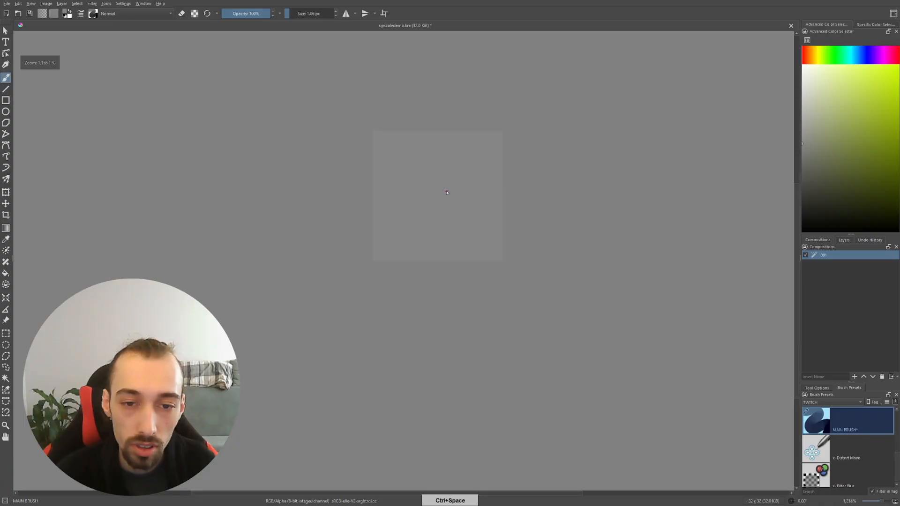
Sketch a head-and-shoulders figure with a simple smiling face and background outlines in grey lines on the 32 x 32 px canvas
{"action": "key", "text": "space"}
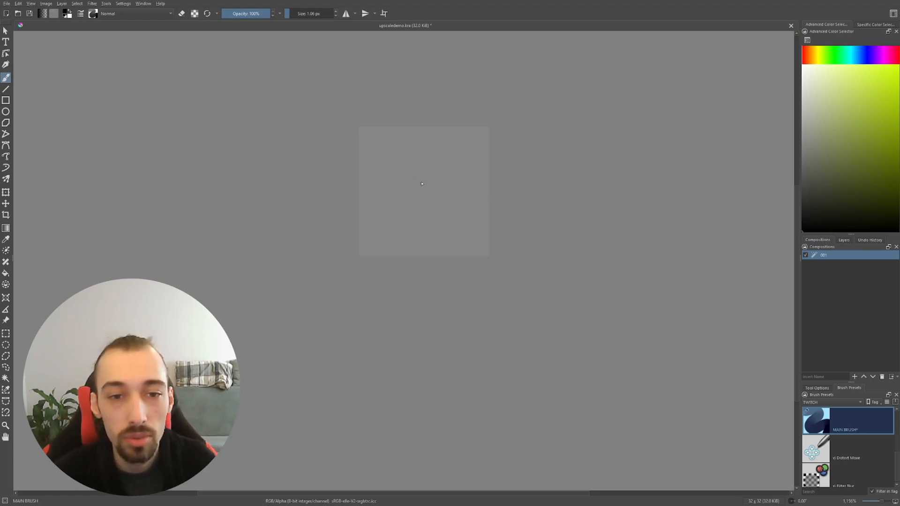
{"action": "key", "text": "ctrl+space"}
{"action": "mouse_move", "coordinate": [429, 173]}
{"action": "left_mouse_down"}
{"action": "mouse_move", "coordinate": [427, 196]}
{"action": "mouse_move", "coordinate": [439, 201]}
{"action": "mouse_move", "coordinate": [400, 176]}
{"action": "left_mouse_up"}
{"action": "key", "text": "space"}
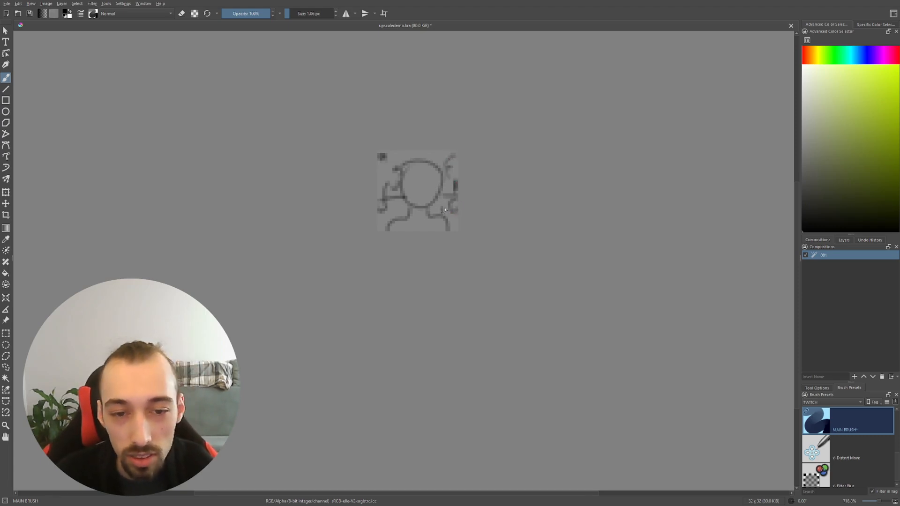
{"action": "key", "text": "ctrl+space"}
{"action": "left_click_drag", "start_coordinate": [481, 175], "coordinate": [399, 180]}
{"action": "key", "text": "space"}
{"action": "key", "text": "ctrl+space"}
{"action": "left_click_drag", "start_coordinate": [485, 186], "coordinate": [472, 182]}
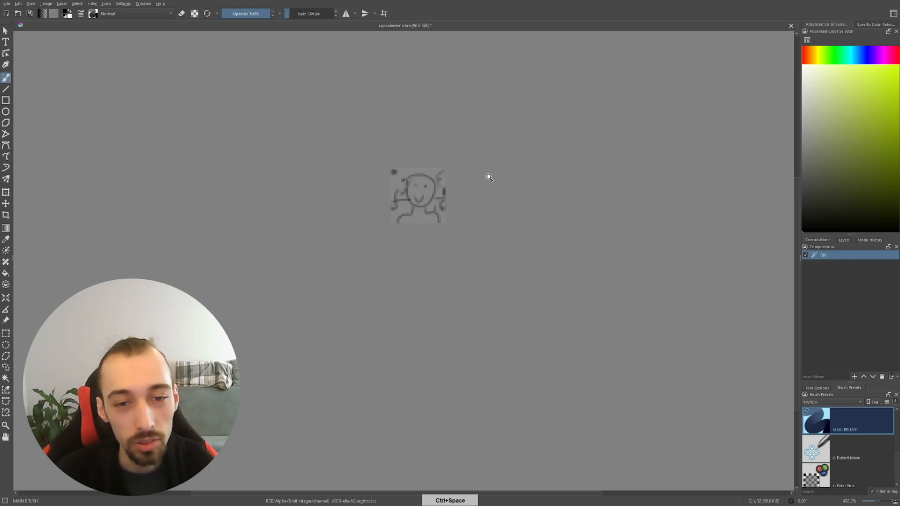
{"action": "key", "text": "ctrl+space"}
{"action": "left_click_drag", "start_coordinate": [488, 176], "coordinate": [484, 207]}
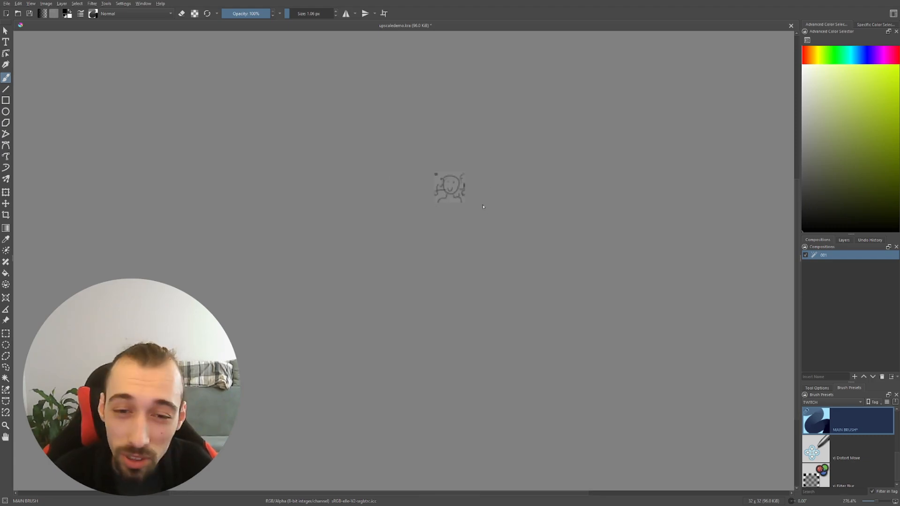
Block in the figure's face and neck with flat pale yellow paint over the sketch
{"action": "key", "text": "ctrl+space"}
{"action": "mouse_move", "coordinate": [469, 192]}
{"action": "left_mouse_down"}
{"action": "mouse_move", "coordinate": [445, 187]}
{"action": "mouse_move", "coordinate": [454, 198]}
{"action": "mouse_move", "coordinate": [448, 189]}
{"action": "left_mouse_up"}
{"action": "key", "text": "space"}
{"action": "key", "text": "ctrl+space"}
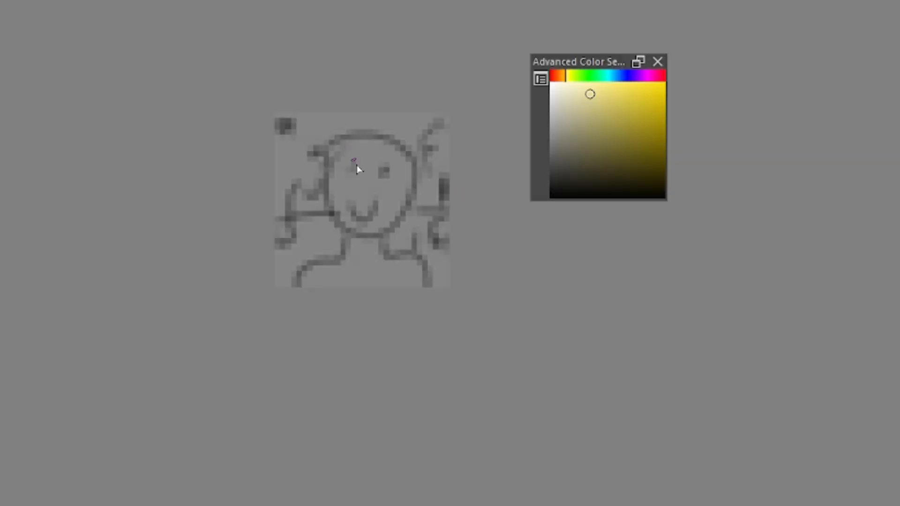
{"action": "left_click_drag", "start_coordinate": [435, 192], "coordinate": [415, 193]}
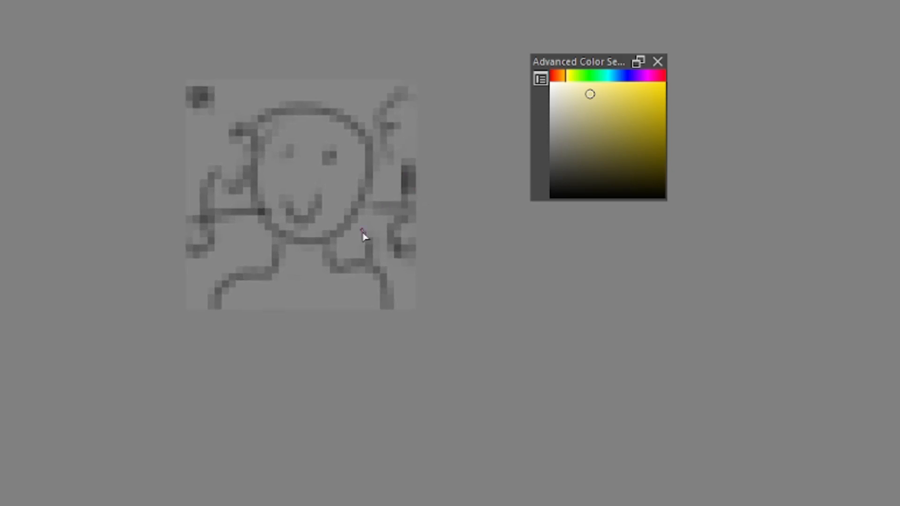
{"action": "scroll", "coordinate": [398, 195], "scroll_direction": "down", "scroll_amount": 1}
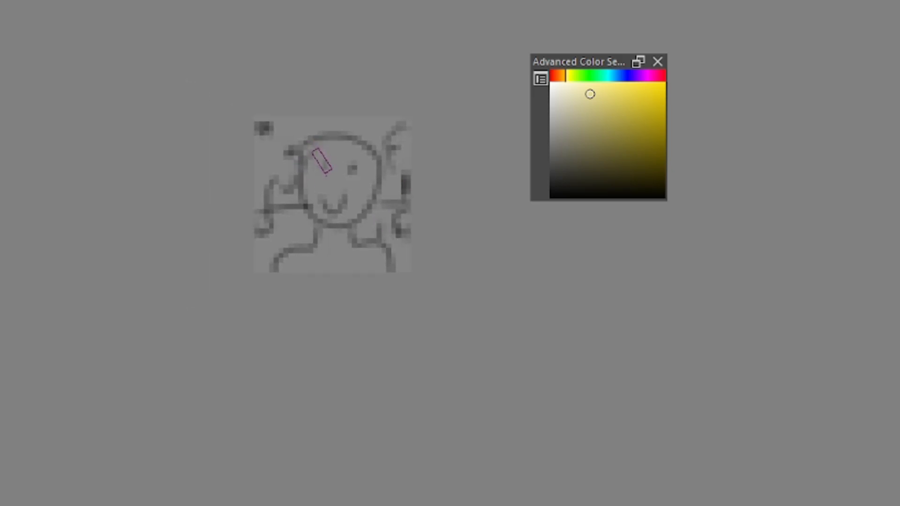
{"action": "mouse_move", "coordinate": [344, 168]}
{"action": "left_mouse_down"}
{"action": "mouse_move", "coordinate": [332, 193]}
{"action": "mouse_move", "coordinate": [342, 161]}
{"action": "mouse_move", "coordinate": [325, 164]}
{"action": "mouse_move", "coordinate": [359, 176]}
{"action": "mouse_move", "coordinate": [341, 154]}
{"action": "mouse_move", "coordinate": [338, 180]}
{"action": "mouse_move", "coordinate": [337, 157]}
{"action": "mouse_move", "coordinate": [328, 183]}
{"action": "mouse_move", "coordinate": [345, 199]}
{"action": "mouse_move", "coordinate": [322, 171]}
{"action": "mouse_move", "coordinate": [331, 210]}
{"action": "mouse_move", "coordinate": [318, 191]}
{"action": "mouse_move", "coordinate": [342, 214]}
{"action": "mouse_move", "coordinate": [359, 176]}
{"action": "mouse_move", "coordinate": [333, 223]}
{"action": "mouse_move", "coordinate": [356, 190]}
{"action": "mouse_move", "coordinate": [315, 214]}
{"action": "mouse_move", "coordinate": [321, 171]}
{"action": "mouse_move", "coordinate": [316, 204]}
{"action": "mouse_move", "coordinate": [336, 217]}
{"action": "mouse_move", "coordinate": [317, 216]}
{"action": "mouse_move", "coordinate": [331, 217]}
{"action": "mouse_move", "coordinate": [313, 181]}
{"action": "mouse_move", "coordinate": [324, 154]}
{"action": "mouse_move", "coordinate": [315, 179]}
{"action": "mouse_move", "coordinate": [345, 169]}
{"action": "mouse_move", "coordinate": [328, 211]}
{"action": "mouse_move", "coordinate": [348, 211]}
{"action": "left_mouse_up"}
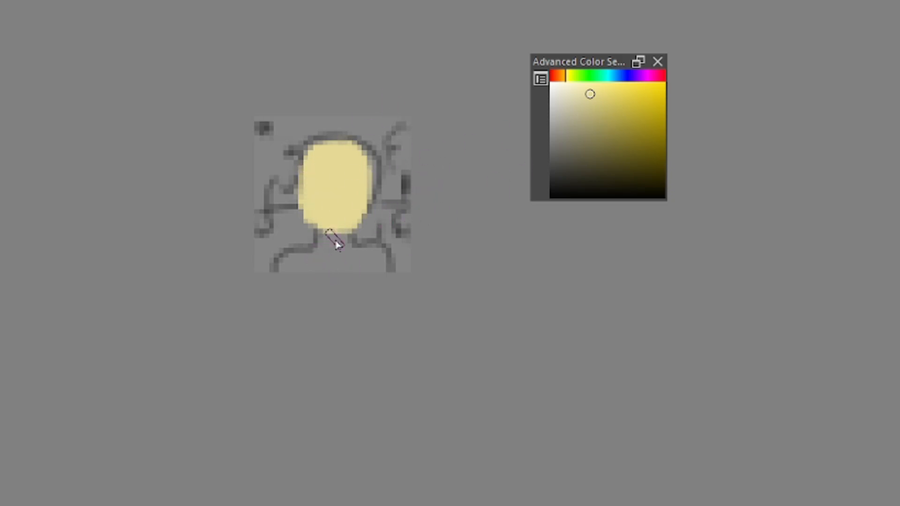
{"action": "left_click_drag", "start_coordinate": [328, 225], "coordinate": [335, 233]}
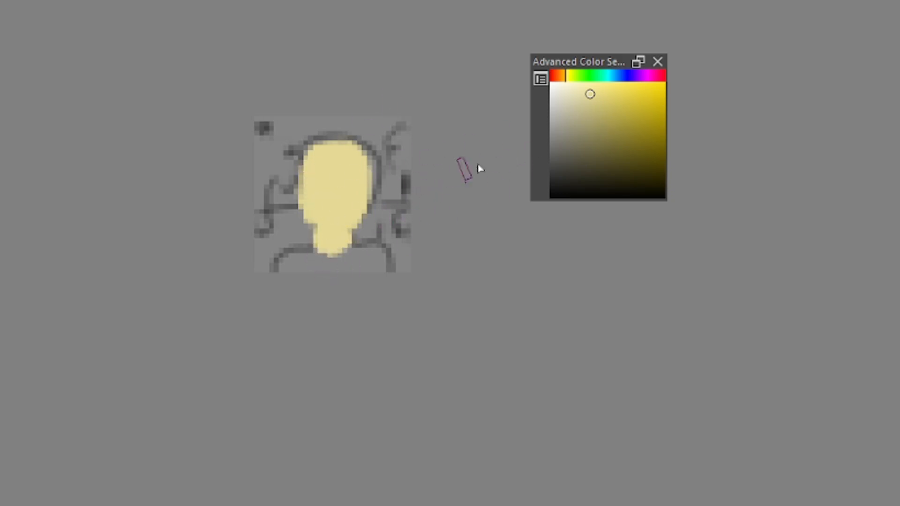
Choose a saturated burnt orange and block in the figure's shirt across the shoulders below the neck
{"action": "left_click", "coordinate": [555, 75]}
{"action": "left_click", "coordinate": [573, 92]}
{"action": "left_click", "coordinate": [635, 140]}
{"action": "mouse_move", "coordinate": [635, 141]}
{"action": "left_mouse_down"}
{"action": "mouse_move", "coordinate": [638, 111]}
{"action": "mouse_move", "coordinate": [640, 135]}
{"action": "mouse_move", "coordinate": [648, 119]}
{"action": "left_mouse_up"}
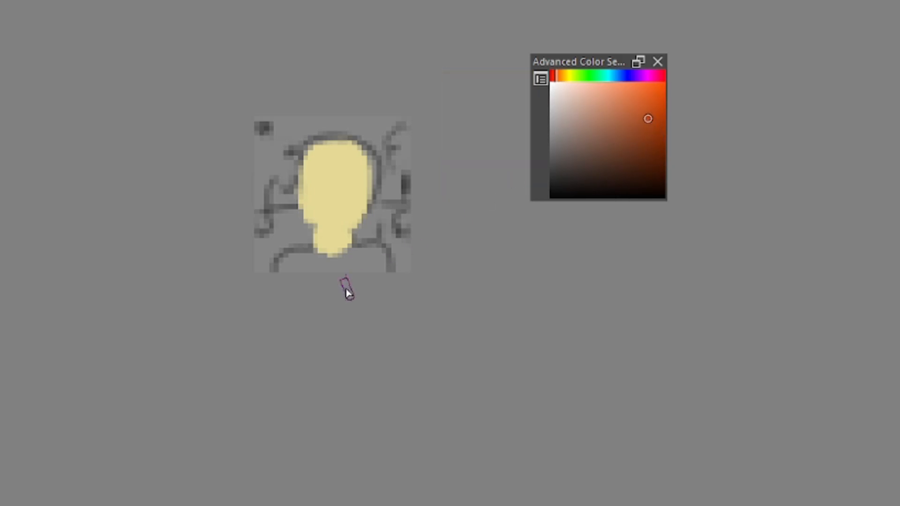
{"action": "mouse_move", "coordinate": [303, 255]}
{"action": "left_mouse_down"}
{"action": "mouse_move", "coordinate": [282, 269]}
{"action": "mouse_move", "coordinate": [302, 255]}
{"action": "mouse_move", "coordinate": [314, 264]}
{"action": "mouse_move", "coordinate": [392, 257]}
{"action": "mouse_move", "coordinate": [370, 257]}
{"action": "mouse_move", "coordinate": [387, 274]}
{"action": "mouse_move", "coordinate": [376, 263]}
{"action": "mouse_move", "coordinate": [341, 282]}
{"action": "mouse_move", "coordinate": [296, 287]}
{"action": "mouse_move", "coordinate": [301, 257]}
{"action": "mouse_move", "coordinate": [326, 276]}
{"action": "left_mouse_up"}
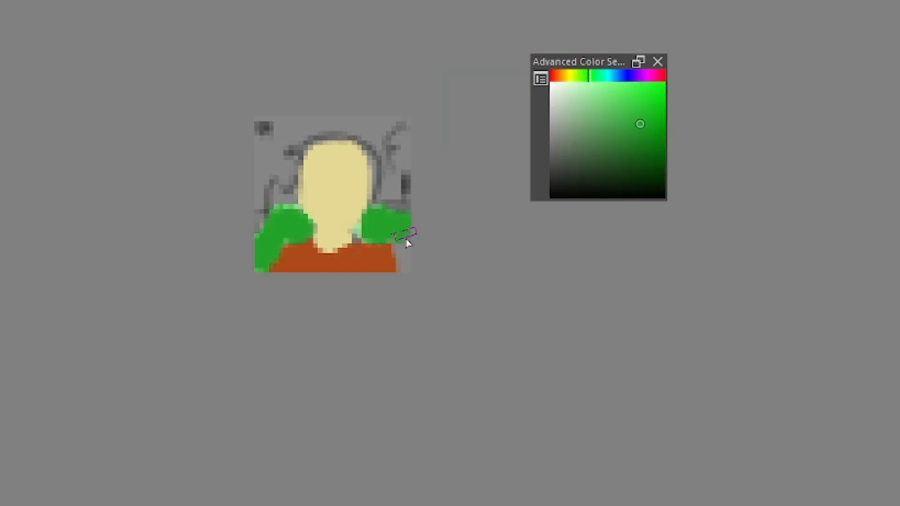
Fill the ground on both sides of the figure with saturated green up to about chin height
{"action": "left_click_drag", "start_coordinate": [407, 242], "coordinate": [417, 280]}
{"action": "left_click_drag", "start_coordinate": [388, 216], "coordinate": [409, 214]}
{"action": "mouse_move", "coordinate": [254, 228]}
{"action": "left_mouse_down"}
{"action": "mouse_move", "coordinate": [371, 258]}
{"action": "mouse_move", "coordinate": [260, 236]}
{"action": "mouse_move", "coordinate": [258, 218]}
{"action": "mouse_move", "coordinate": [274, 199]}
{"action": "left_mouse_up"}
Paint a pale light-blue sky behind the head and add dark green trees with lighter foliage on both sides
{"action": "left_click", "coordinate": [607, 75]}
{"action": "left_click_drag", "start_coordinate": [610, 96], "coordinate": [578, 88]}
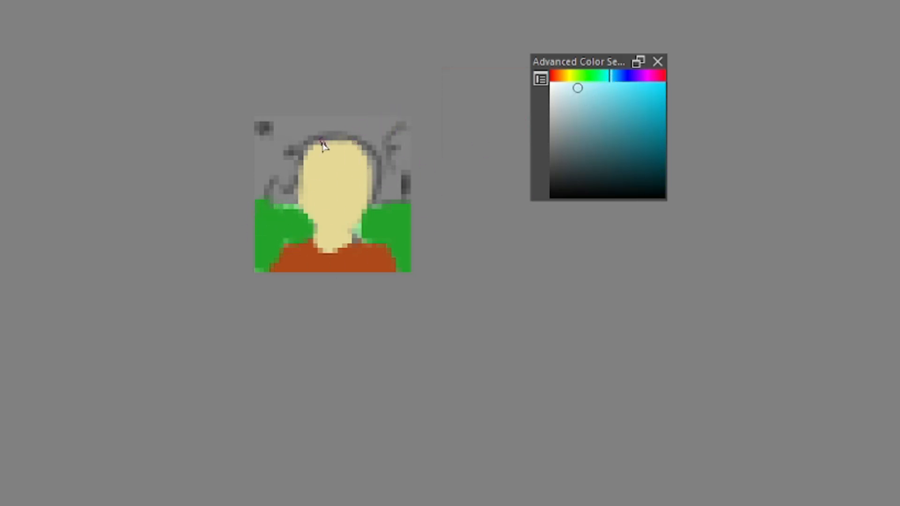
{"action": "mouse_move", "coordinate": [281, 129]}
{"action": "left_mouse_down"}
{"action": "mouse_move", "coordinate": [300, 140]}
{"action": "mouse_move", "coordinate": [289, 137]}
{"action": "mouse_move", "coordinate": [339, 125]}
{"action": "mouse_move", "coordinate": [295, 133]}
{"action": "mouse_move", "coordinate": [303, 146]}
{"action": "mouse_move", "coordinate": [339, 138]}
{"action": "mouse_move", "coordinate": [380, 151]}
{"action": "mouse_move", "coordinate": [324, 136]}
{"action": "mouse_move", "coordinate": [367, 148]}
{"action": "mouse_move", "coordinate": [401, 120]}
{"action": "mouse_move", "coordinate": [311, 147]}
{"action": "mouse_move", "coordinate": [340, 136]}
{"action": "mouse_move", "coordinate": [316, 118]}
{"action": "mouse_move", "coordinate": [282, 124]}
{"action": "left_mouse_up"}
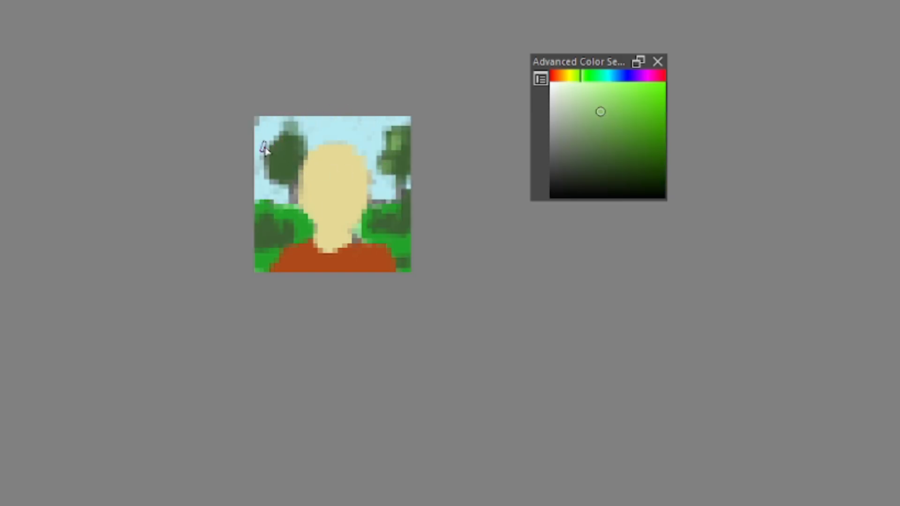
{"action": "mouse_move", "coordinate": [265, 150]}
{"action": "left_mouse_down"}
{"action": "mouse_move", "coordinate": [276, 167]}
{"action": "mouse_move", "coordinate": [288, 152]}
{"action": "mouse_move", "coordinate": [287, 164]}
{"action": "left_mouse_up"}
Add light green highlights to the bushes and grass on both sides of the figure, replacing the first trial stroke
{"action": "mouse_move", "coordinate": [271, 224]}
{"action": "left_mouse_down"}
{"action": "mouse_move", "coordinate": [287, 240]}
{"action": "mouse_move", "coordinate": [259, 236]}
{"action": "mouse_move", "coordinate": [393, 217]}
{"action": "mouse_move", "coordinate": [379, 223]}
{"action": "mouse_move", "coordinate": [408, 208]}
{"action": "mouse_move", "coordinate": [256, 204]}
{"action": "mouse_move", "coordinate": [303, 218]}
{"action": "left_mouse_up"}
{"action": "key", "text": "ctrl+z"}
{"action": "left_click", "coordinate": [381, 219]}
{"action": "left_click_drag", "start_coordinate": [367, 216], "coordinate": [381, 211]}
{"action": "left_click_drag", "start_coordinate": [313, 229], "coordinate": [298, 225]}
{"action": "left_click_drag", "start_coordinate": [266, 252], "coordinate": [256, 255]}
{"action": "mouse_move", "coordinate": [393, 238]}
{"action": "left_mouse_down"}
{"action": "mouse_move", "coordinate": [410, 241]}
{"action": "mouse_move", "coordinate": [400, 264]}
{"action": "mouse_move", "coordinate": [406, 248]}
{"action": "left_mouse_up"}
Sample the tree's greens and fill out the foliage of the tree right of the head
{"action": "left_click", "coordinate": [403, 161], "text": "ctrl"}
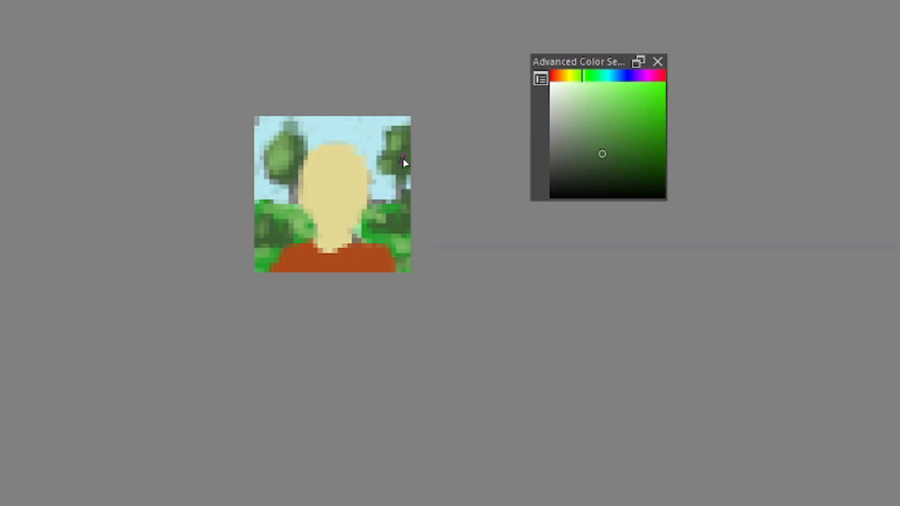
{"action": "left_click_drag", "start_coordinate": [403, 162], "coordinate": [405, 175]}
{"action": "left_click", "coordinate": [396, 139], "text": "ctrl"}
{"action": "mouse_move", "coordinate": [396, 140]}
{"action": "left_mouse_down"}
{"action": "mouse_move", "coordinate": [393, 173]}
{"action": "mouse_move", "coordinate": [380, 183]}
{"action": "mouse_move", "coordinate": [396, 183]}
{"action": "left_mouse_up"}
{"action": "left_click", "coordinate": [407, 175], "text": "ctrl"}
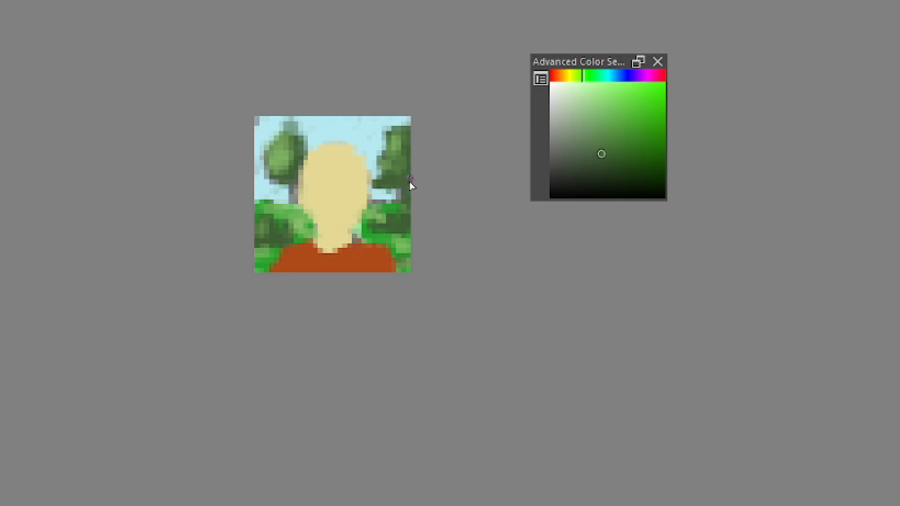
Pick a dark reddish brown and paint the trunks of the background trees
{"action": "left_click_drag", "start_coordinate": [613, 77], "coordinate": [561, 91]}
{"action": "left_click", "coordinate": [624, 174]}
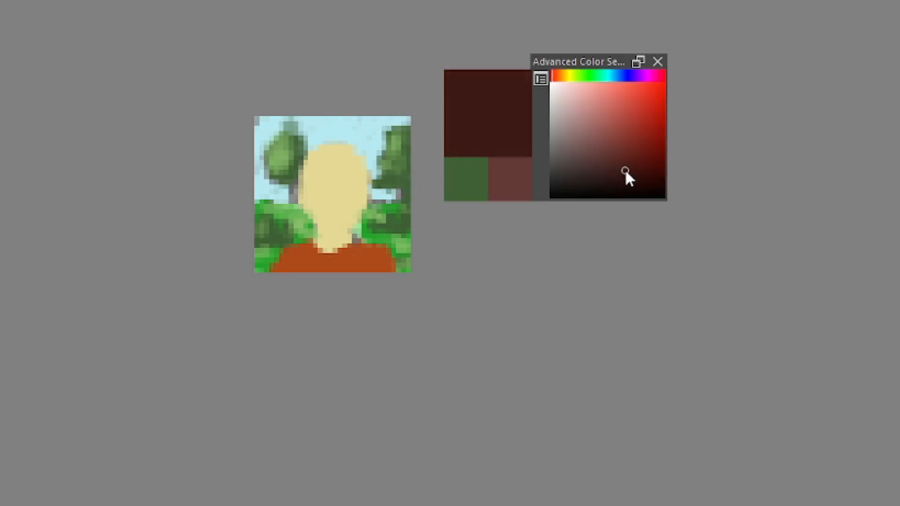
{"action": "left_click_drag", "start_coordinate": [398, 193], "coordinate": [402, 189]}
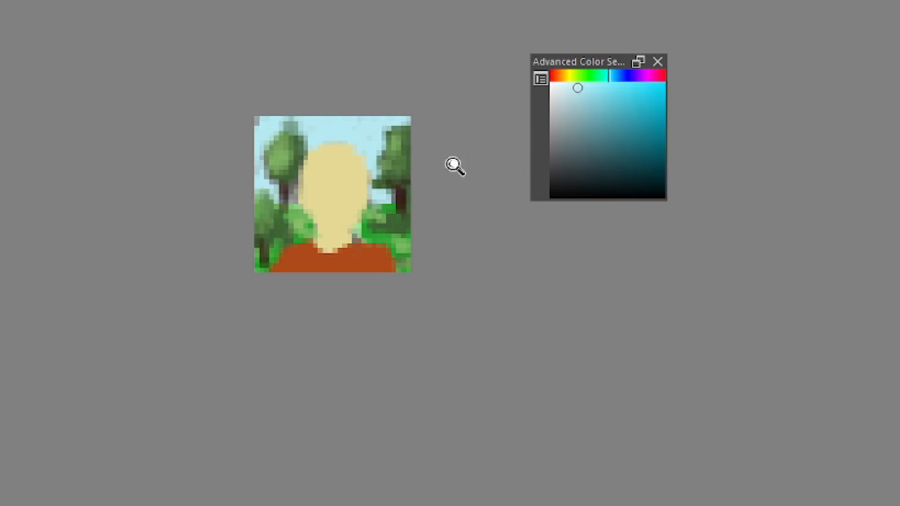
{"action": "left_click_drag", "start_coordinate": [453, 164], "coordinate": [462, 204]}
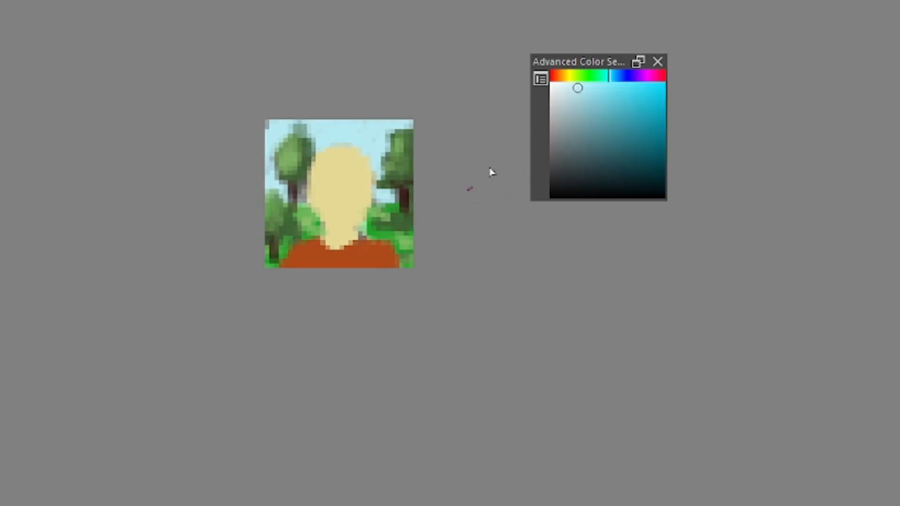
Mix a dark orange-brown and paint short hair over the top and sides of the head
{"action": "left_click_drag", "start_coordinate": [564, 76], "coordinate": [553, 78]}
{"action": "left_click_drag", "start_coordinate": [609, 134], "coordinate": [640, 169]}
{"action": "left_click", "coordinate": [557, 75]}
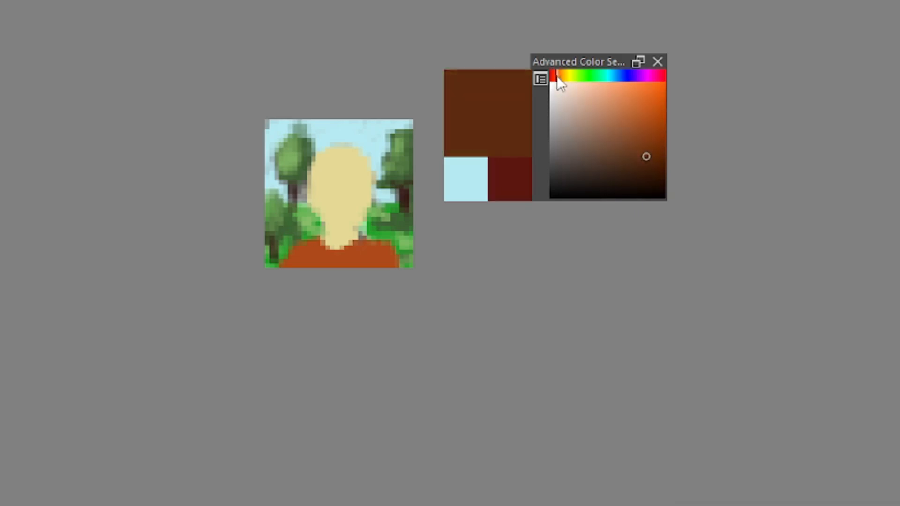
{"action": "mouse_move", "coordinate": [315, 168]}
{"action": "left_mouse_down"}
{"action": "mouse_move", "coordinate": [346, 149]}
{"action": "mouse_move", "coordinate": [368, 166]}
{"action": "mouse_move", "coordinate": [360, 152]}
{"action": "left_mouse_up"}
{"action": "left_click_drag", "start_coordinate": [315, 170], "coordinate": [314, 182]}
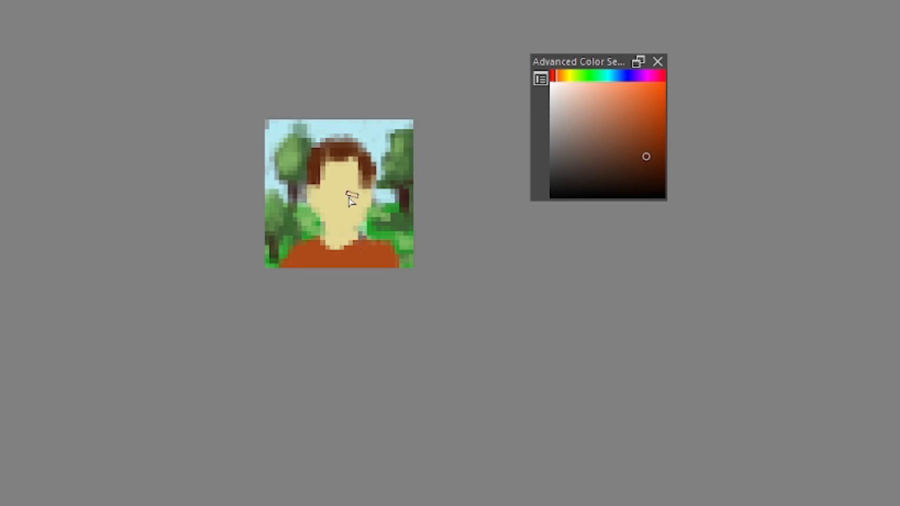
Reshape the hairline across the forehead using the sampled pale skin colour and dark hair brown
{"action": "left_click", "coordinate": [330, 188], "text": "ctrl"}
{"action": "left_click_drag", "start_coordinate": [380, 172], "coordinate": [335, 230]}
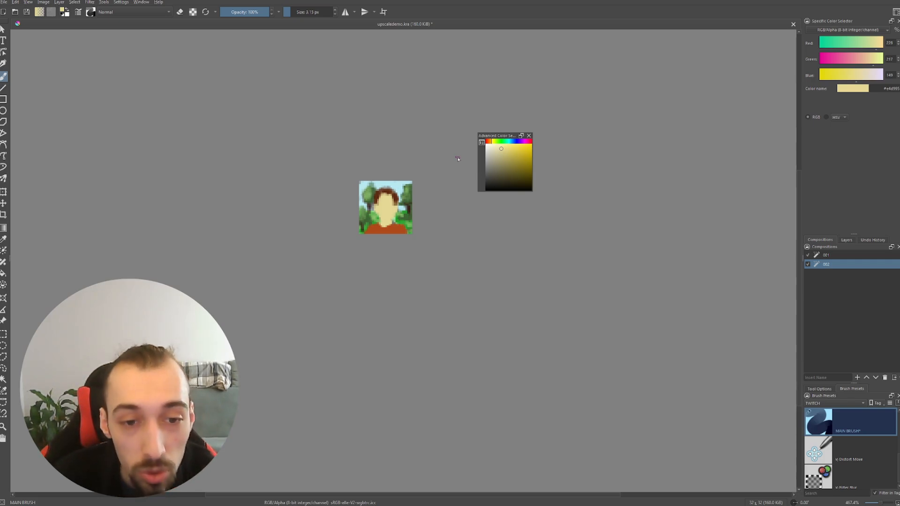
{"action": "key", "text": "space"}
{"action": "mouse_move", "coordinate": [426, 199]}
{"action": "left_mouse_down"}
{"action": "mouse_move", "coordinate": [427, 207]}
{"action": "mouse_move", "coordinate": [412, 211]}
{"action": "left_mouse_up"}
{"action": "key", "text": "space"}
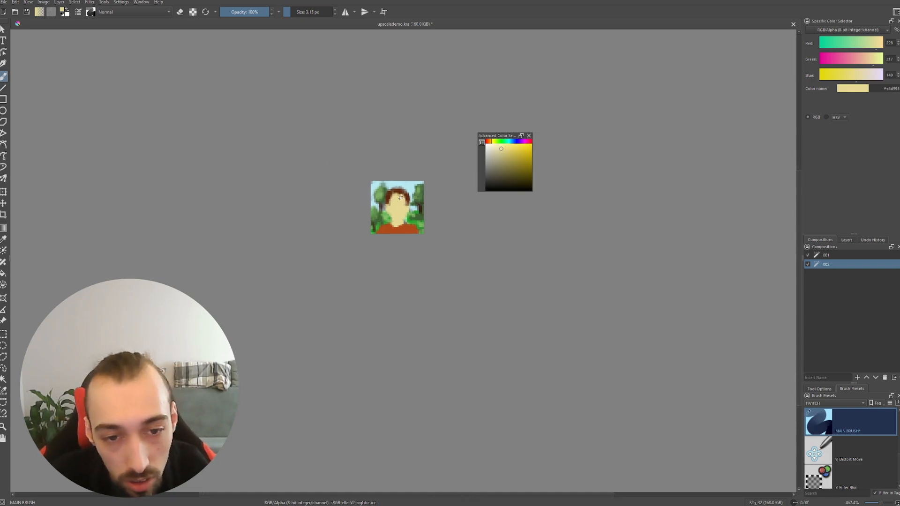
{"action": "left_click", "coordinate": [399, 199], "text": "ctrl"}
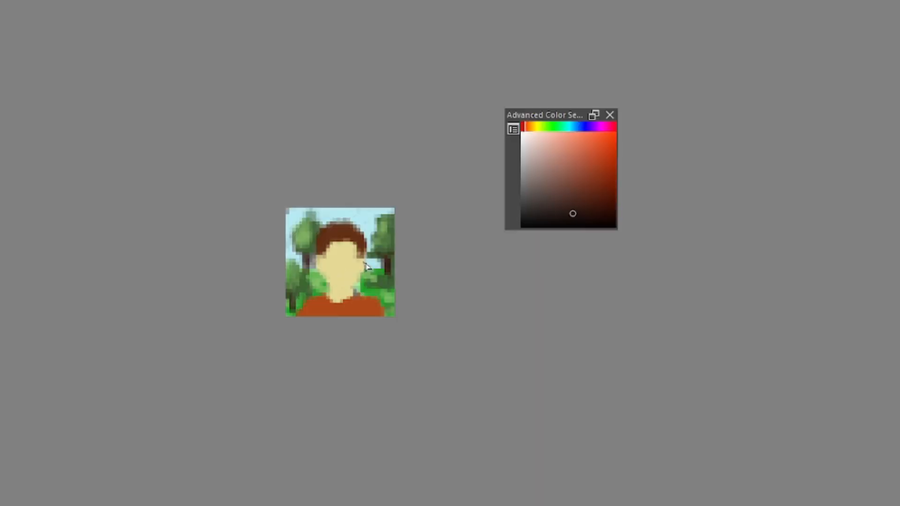
Darken the sampled skin colour to a muted brown and shade the eye sockets, nose, cheek, jaw and neck, undoing the stray shirt stroke
{"action": "left_click", "coordinate": [353, 249], "text": "ctrl"}
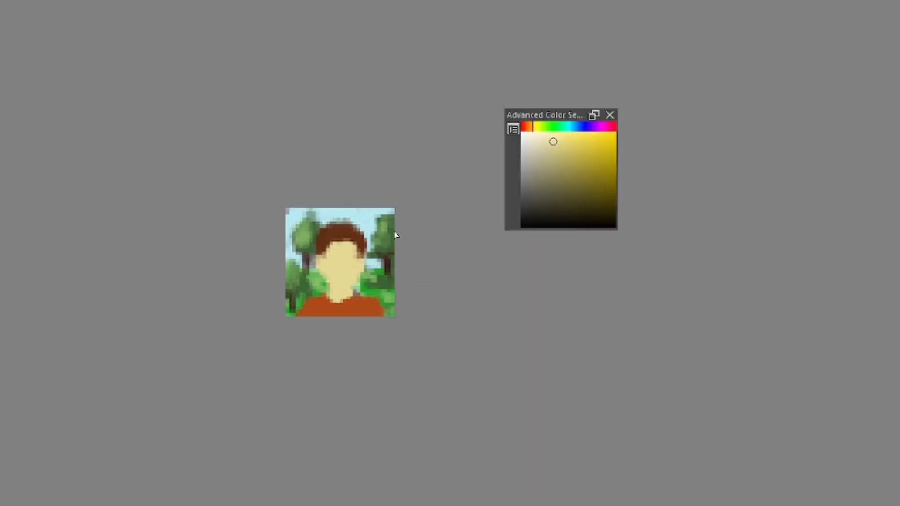
{"action": "mouse_move", "coordinate": [549, 152]}
{"action": "left_mouse_down"}
{"action": "mouse_move", "coordinate": [560, 184]}
{"action": "mouse_move", "coordinate": [553, 178]}
{"action": "left_mouse_up"}
{"action": "left_click", "coordinate": [528, 127]}
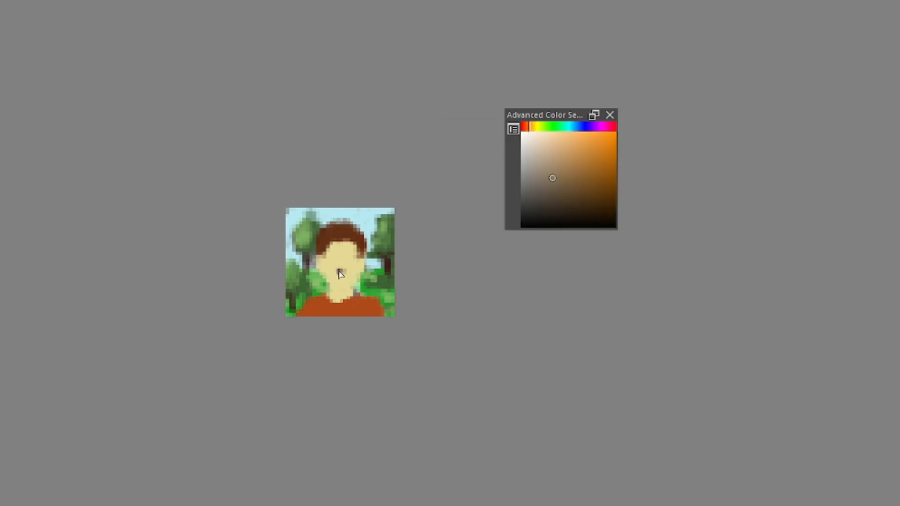
{"action": "mouse_move", "coordinate": [349, 288]}
{"action": "left_mouse_down"}
{"action": "mouse_move", "coordinate": [357, 275]}
{"action": "mouse_move", "coordinate": [343, 290]}
{"action": "left_mouse_up"}
{"action": "left_click_drag", "start_coordinate": [367, 280], "coordinate": [356, 247]}
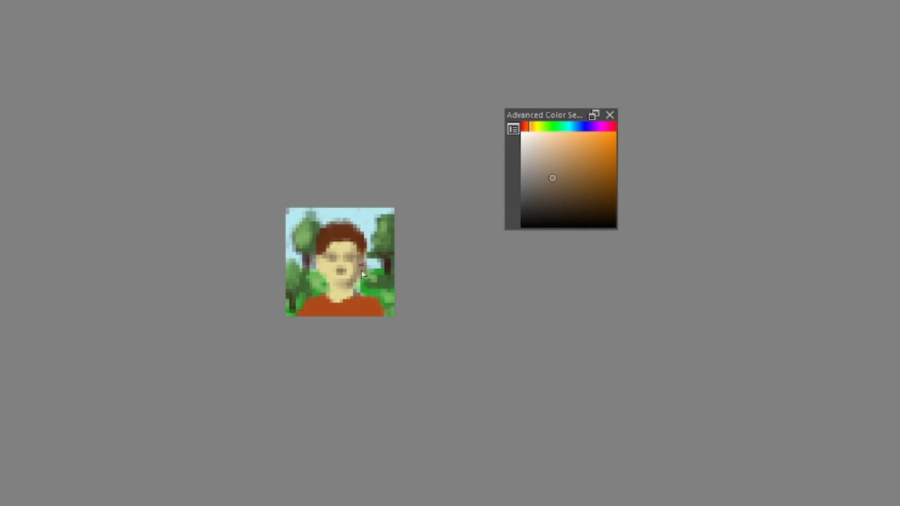
{"action": "mouse_move", "coordinate": [360, 287]}
{"action": "left_mouse_down"}
{"action": "mouse_move", "coordinate": [345, 301]}
{"action": "mouse_move", "coordinate": [344, 287]}
{"action": "mouse_move", "coordinate": [353, 299]}
{"action": "left_mouse_up"}
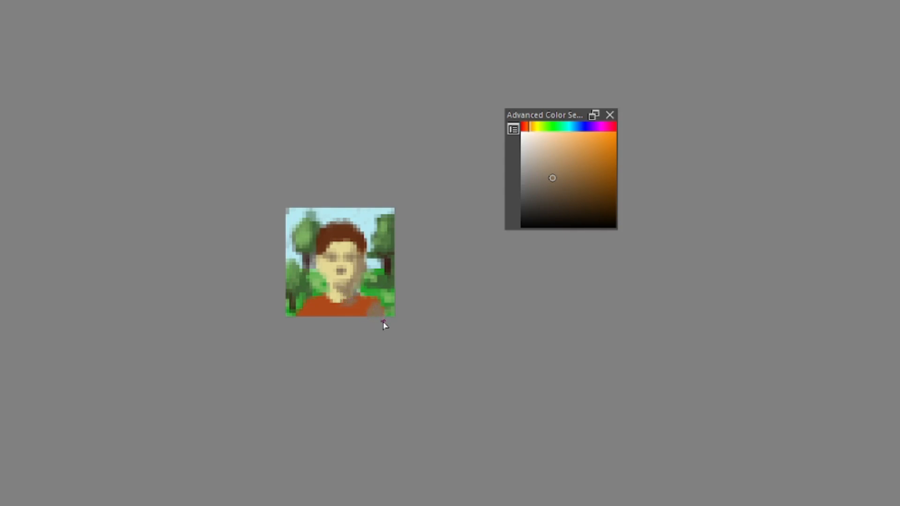
{"action": "key", "text": "ctrl+z"}
Sample the shirt's orange, darken it to a reddish brown and paint shadows across the shirt
{"action": "left_click", "coordinate": [359, 310], "text": "ctrl"}
{"action": "left_click", "coordinate": [603, 186]}
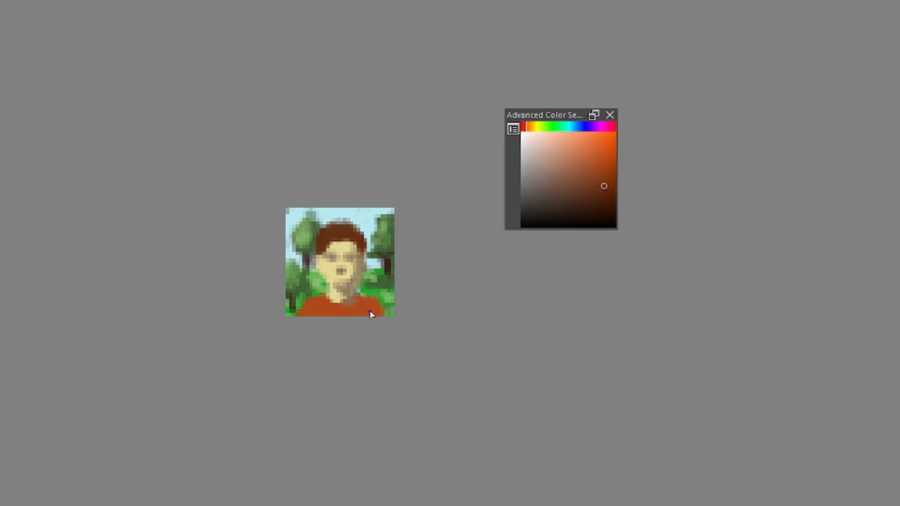
{"action": "mouse_move", "coordinate": [378, 306]}
{"action": "left_mouse_down"}
{"action": "mouse_move", "coordinate": [361, 297]}
{"action": "mouse_move", "coordinate": [361, 318]}
{"action": "mouse_move", "coordinate": [377, 306]}
{"action": "mouse_move", "coordinate": [380, 313]}
{"action": "mouse_move", "coordinate": [363, 318]}
{"action": "mouse_move", "coordinate": [347, 308]}
{"action": "mouse_move", "coordinate": [333, 320]}
{"action": "mouse_move", "coordinate": [360, 314]}
{"action": "mouse_move", "coordinate": [310, 325]}
{"action": "mouse_move", "coordinate": [358, 314]}
{"action": "mouse_move", "coordinate": [319, 309]}
{"action": "mouse_move", "coordinate": [308, 313]}
{"action": "mouse_move", "coordinate": [326, 308]}
{"action": "mouse_move", "coordinate": [328, 321]}
{"action": "mouse_move", "coordinate": [352, 316]}
{"action": "left_mouse_up"}
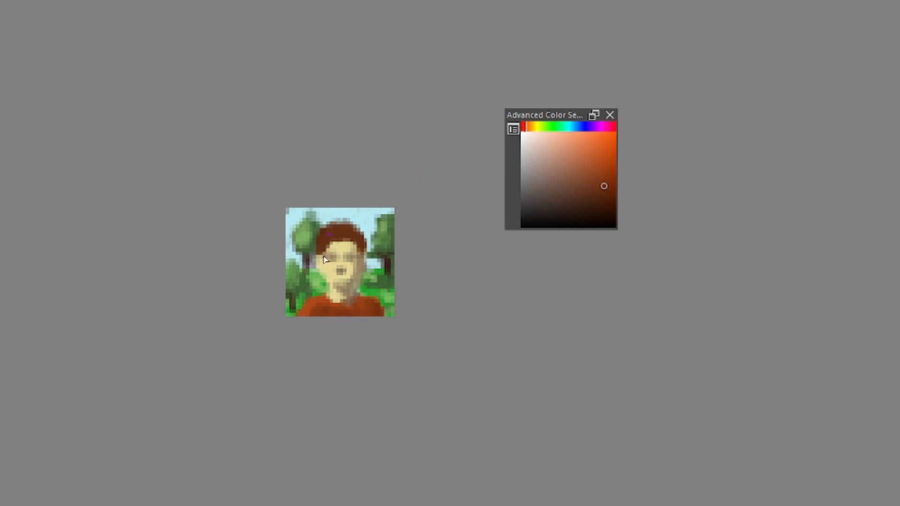
{"action": "left_click", "coordinate": [309, 310], "text": "ctrl"}
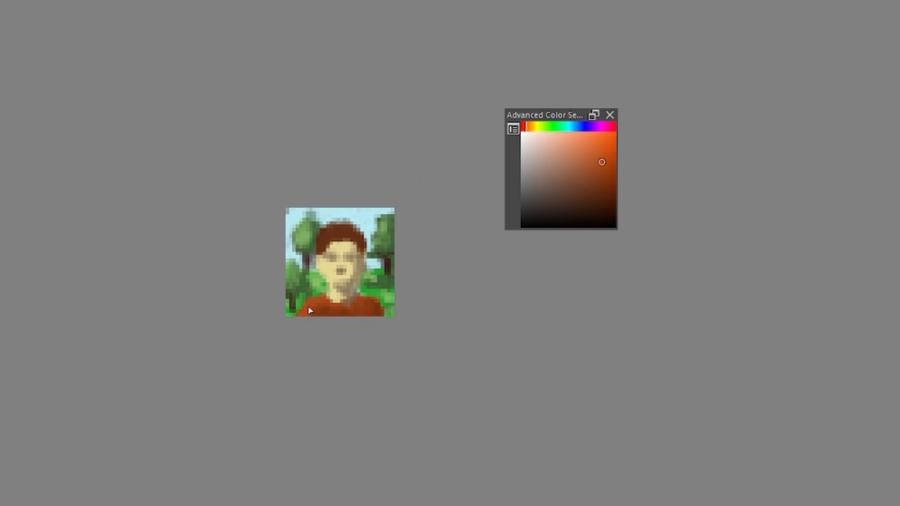
Choose a near-black olive tone and darken the eyes, undoing the extra stroke at the mouth
{"action": "left_click", "coordinate": [347, 267], "text": "ctrl"}
{"action": "left_click", "coordinate": [562, 218]}
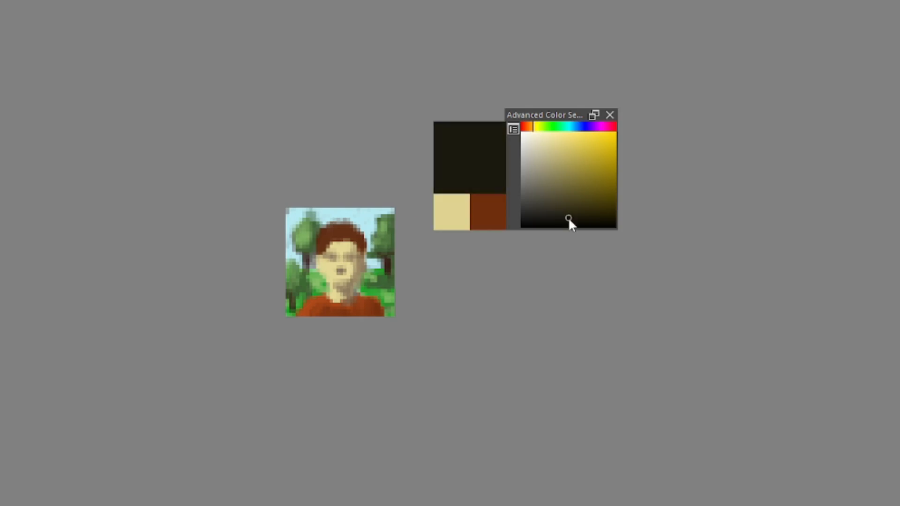
{"action": "left_click_drag", "start_coordinate": [351, 258], "coordinate": [335, 261]}
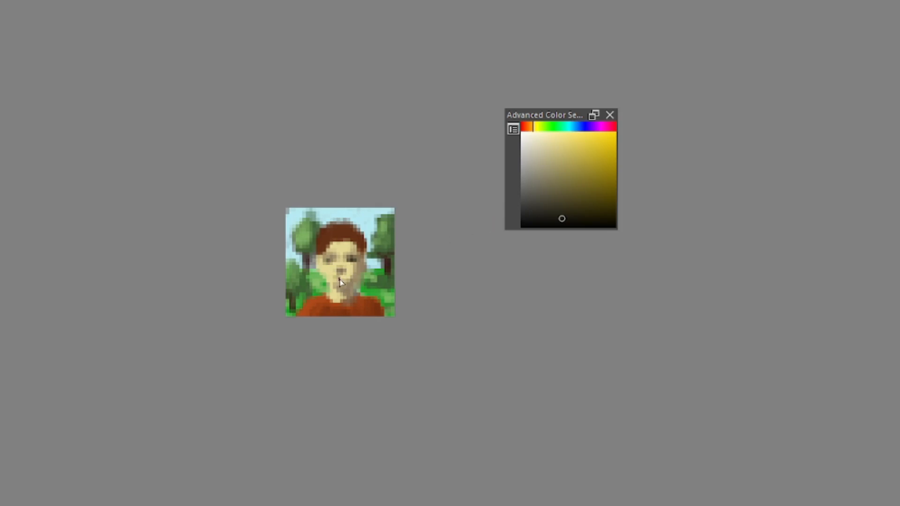
{"action": "key", "text": "ctrl+z"}
Shade the mouth and chin with a sampled muted brown, and darken the eyes with a deeper brown
{"action": "left_click", "coordinate": [357, 282], "text": "ctrl"}
{"action": "left_click_drag", "start_coordinate": [356, 284], "coordinate": [344, 291]}
{"action": "left_click_drag", "start_coordinate": [414, 233], "coordinate": [404, 311]}
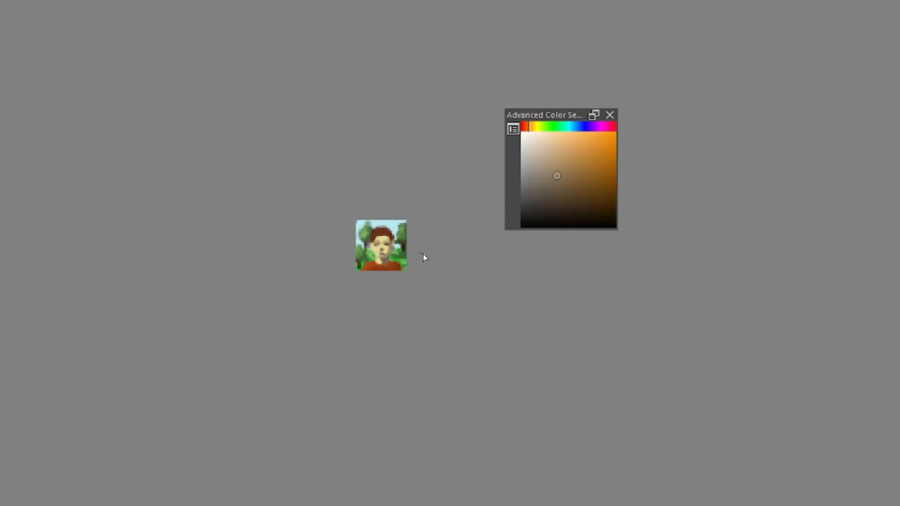
{"action": "left_click_drag", "start_coordinate": [424, 257], "coordinate": [364, 234]}
{"action": "left_click", "coordinate": [359, 239], "text": "ctrl"}
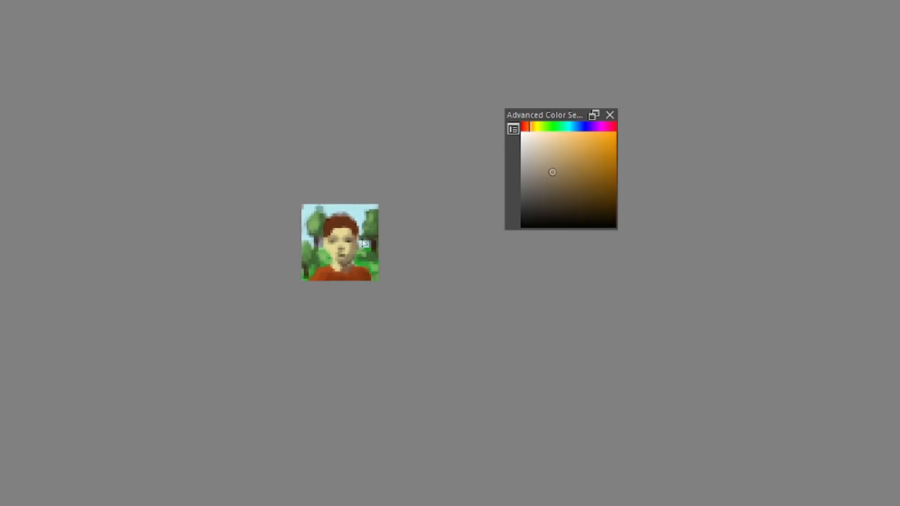
{"action": "left_click_drag", "start_coordinate": [346, 250], "coordinate": [369, 171]}
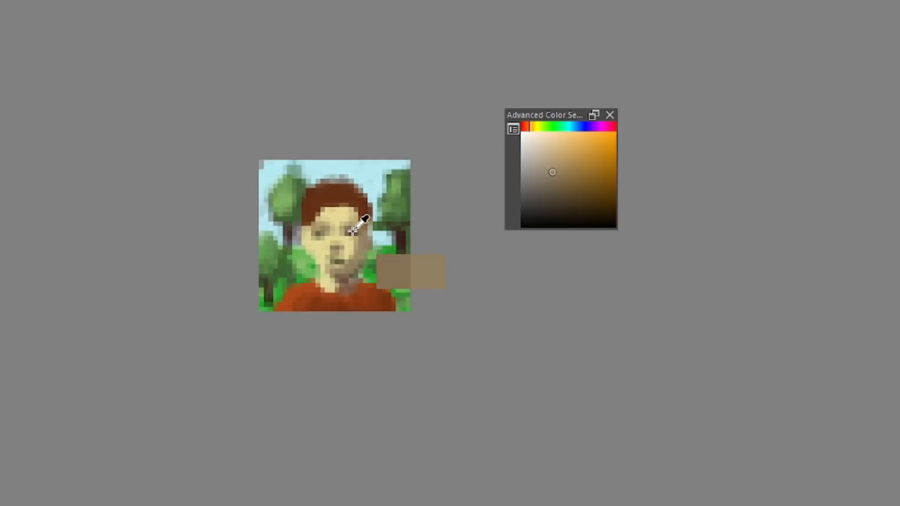
{"action": "left_click", "coordinate": [350, 234], "text": "ctrl"}
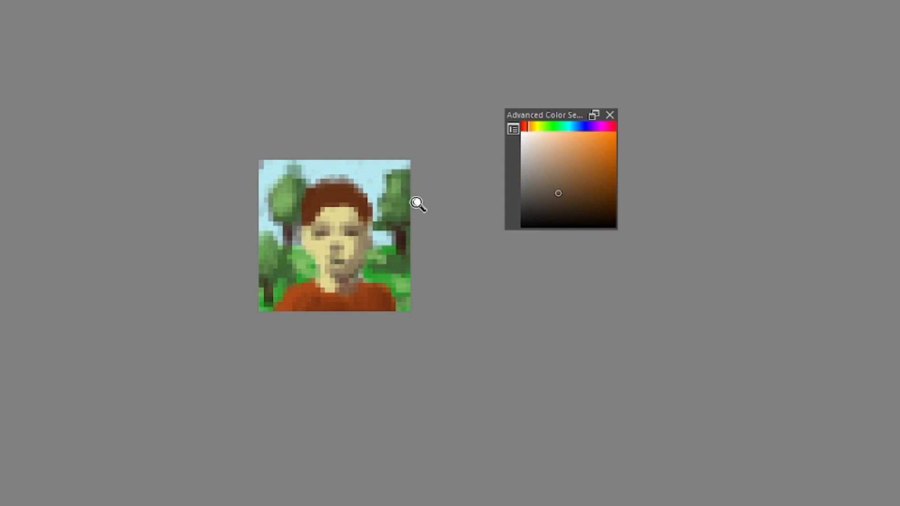
Sample the pale skin colour and lighten around the mouth, chin and cheek, blending the lips with a mid tan
{"action": "left_click_drag", "start_coordinate": [417, 201], "coordinate": [382, 230]}
{"action": "left_click", "coordinate": [352, 253], "text": "ctrl"}
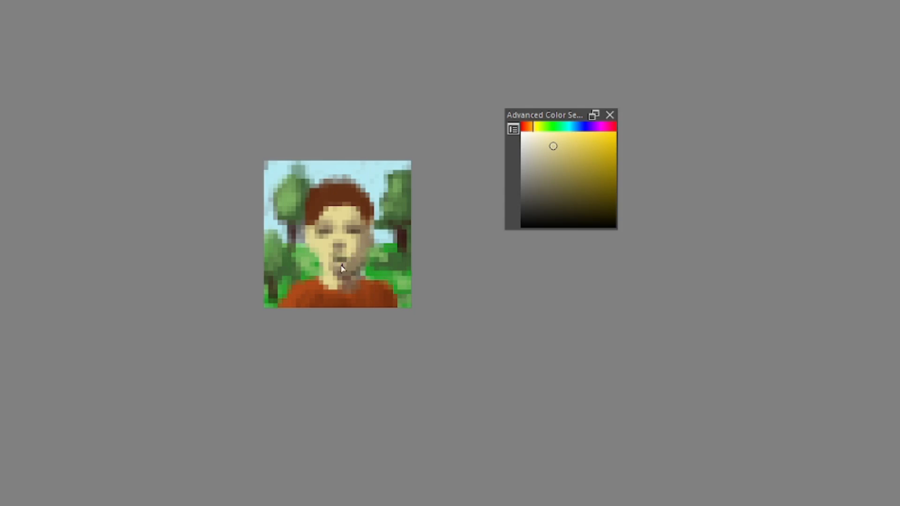
{"action": "left_click_drag", "start_coordinate": [342, 266], "coordinate": [340, 258]}
{"action": "left_click", "coordinate": [360, 262], "text": "ctrl"}
{"action": "left_click", "coordinate": [336, 267], "text": "ctrl"}
{"action": "left_click", "coordinate": [355, 245], "text": "ctrl"}
{"action": "scroll", "coordinate": [409, 187], "scroll_direction": "down", "scroll_amount": 2}
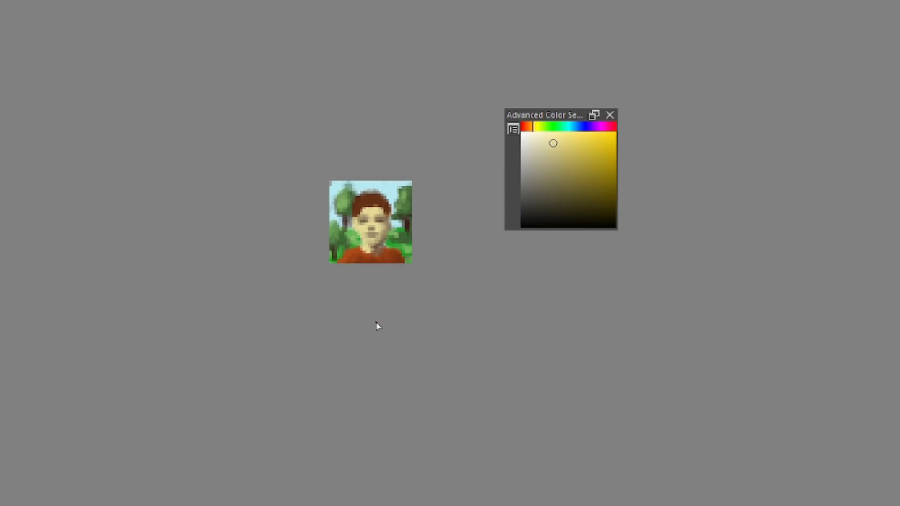
{"action": "scroll", "coordinate": [374, 254], "scroll_direction": "up", "scroll_amount": 1}
{"action": "left_click", "coordinate": [398, 212], "text": "ctrl"}
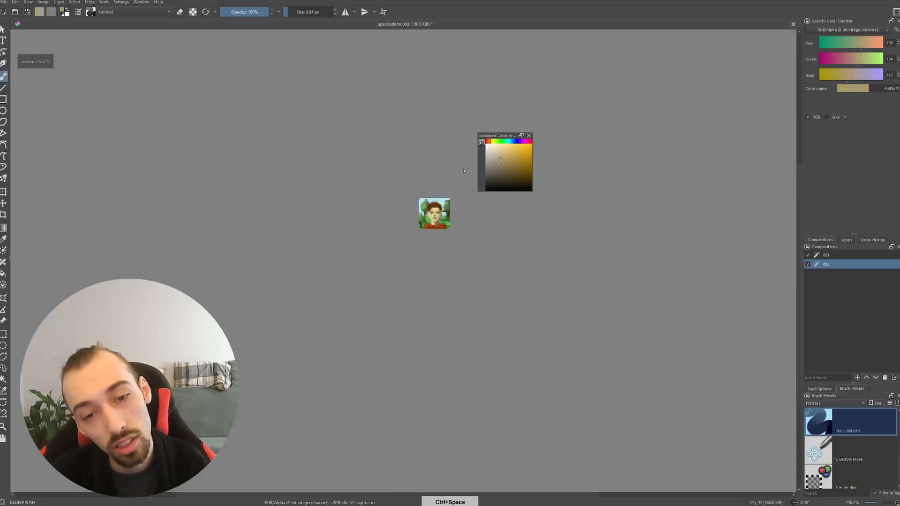
{"action": "mouse_move", "coordinate": [455, 218]}
{"action": "left_mouse_down"}
{"action": "mouse_move", "coordinate": [446, 205]}
{"action": "mouse_move", "coordinate": [451, 223]}
{"action": "mouse_move", "coordinate": [438, 224]}
{"action": "mouse_move", "coordinate": [434, 203]}
{"action": "mouse_move", "coordinate": [446, 219]}
{"action": "left_mouse_up"}
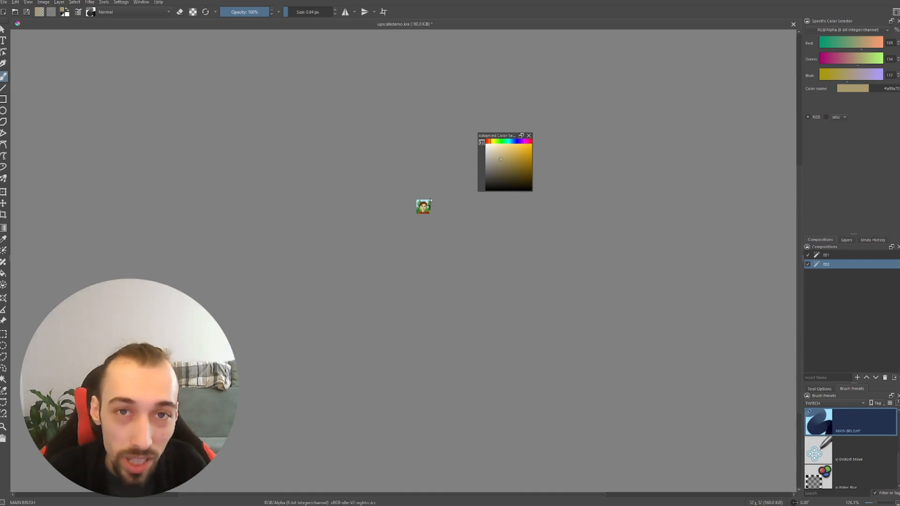
{"action": "mouse_move", "coordinate": [428, 207]}
{"action": "left_mouse_down"}
{"action": "mouse_move", "coordinate": [436, 189]}
{"action": "mouse_move", "coordinate": [435, 229]}
{"action": "mouse_move", "coordinate": [440, 208]}
{"action": "mouse_move", "coordinate": [463, 240]}
{"action": "mouse_move", "coordinate": [449, 209]}
{"action": "mouse_move", "coordinate": [442, 231]}
{"action": "mouse_move", "coordinate": [441, 210]}
{"action": "left_mouse_up"}
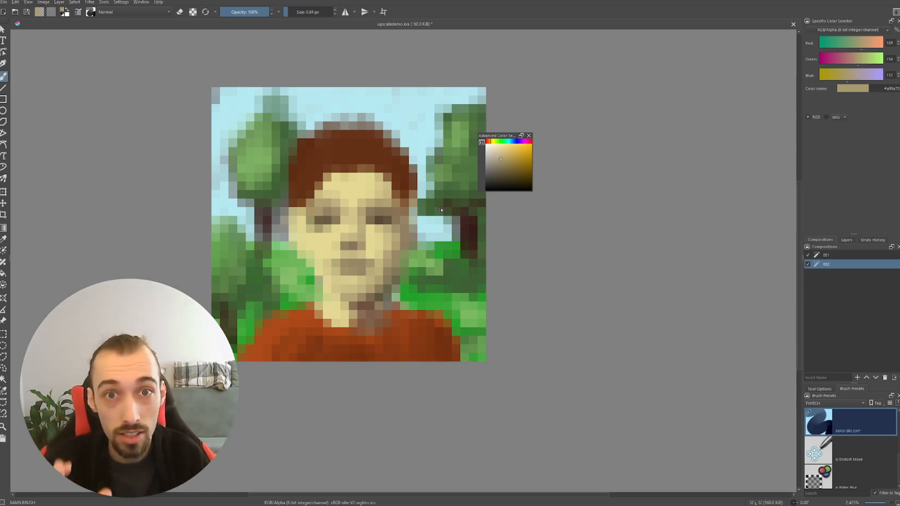
{"action": "left_click_drag", "start_coordinate": [415, 194], "coordinate": [422, 206]}
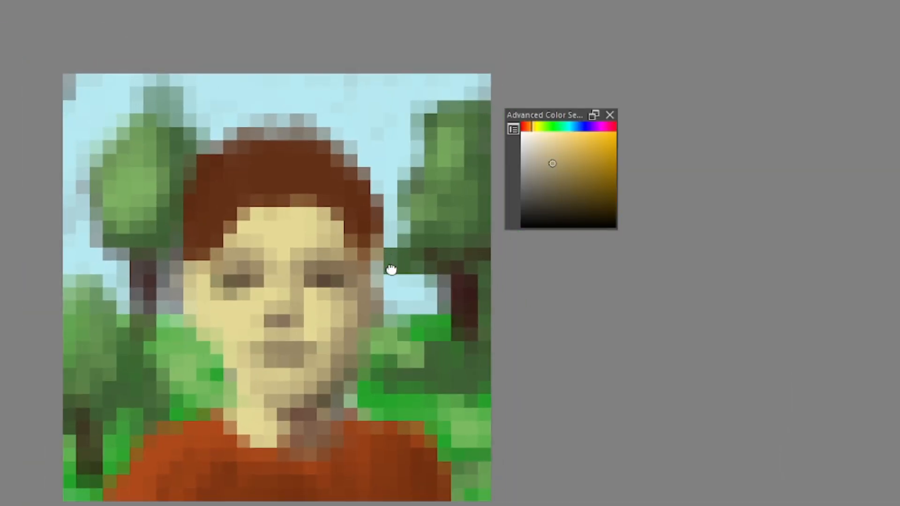
{"action": "left_click_drag", "start_coordinate": [391, 269], "coordinate": [425, 264]}
{"action": "left_click_drag", "start_coordinate": [425, 264], "coordinate": [392, 265]}
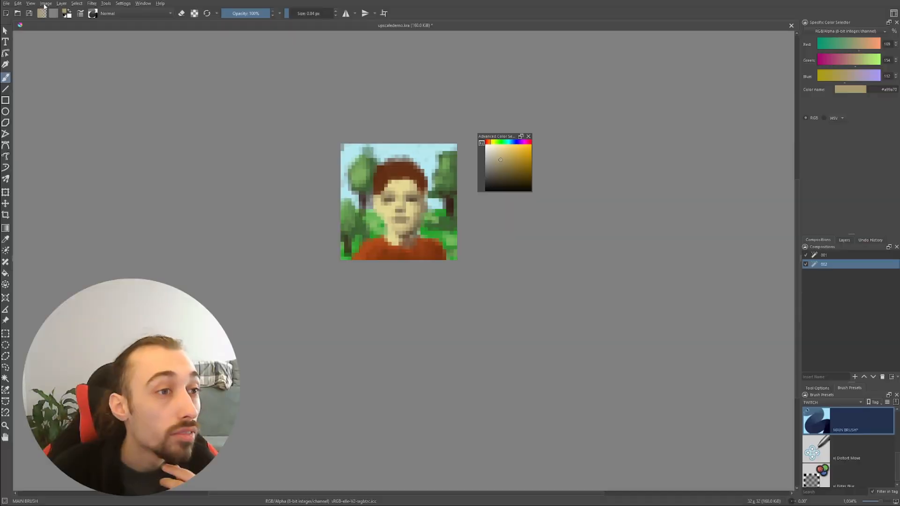
Scale the whole image to 64 x 64 px with constrained proportions and the Auto (Nearest Neighbor) filter
{"action": "left_click", "coordinate": [46, 3]}
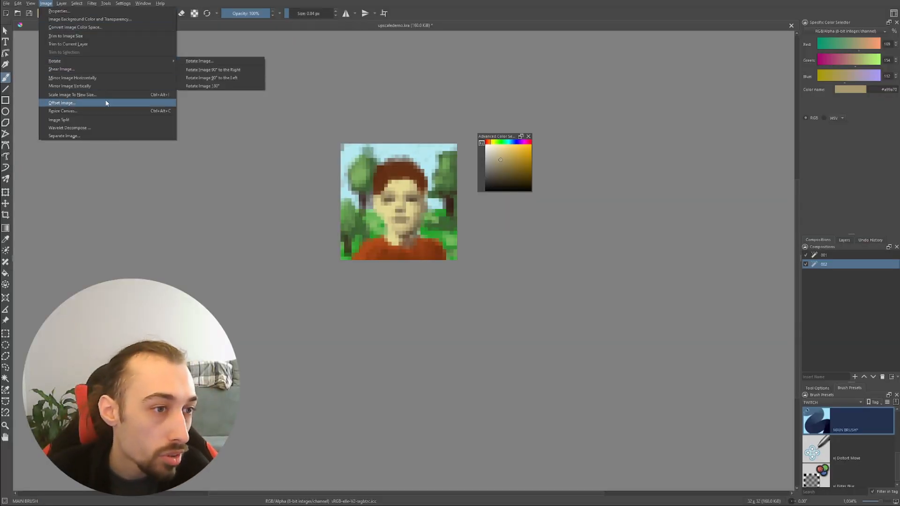
{"action": "left_click", "coordinate": [72, 95]}
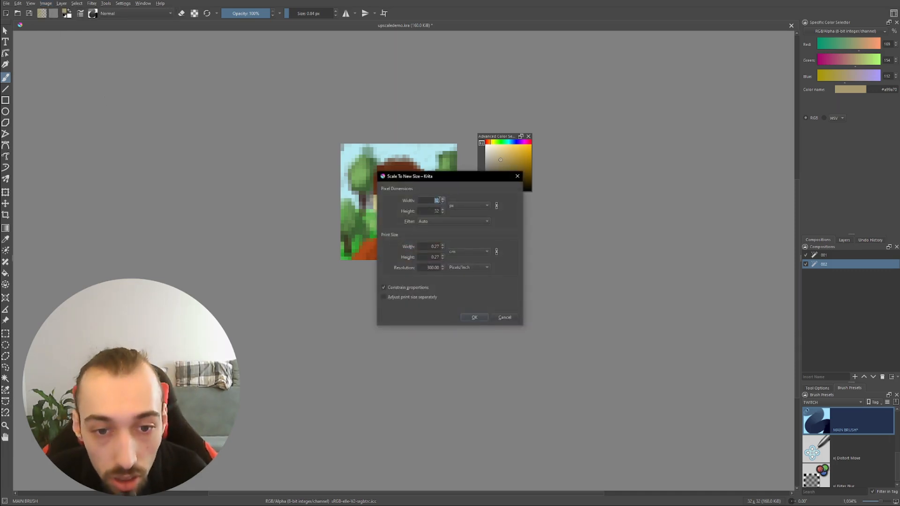
{"action": "scroll", "coordinate": [437, 200], "scroll_direction": "up", "scroll_amount": 5}
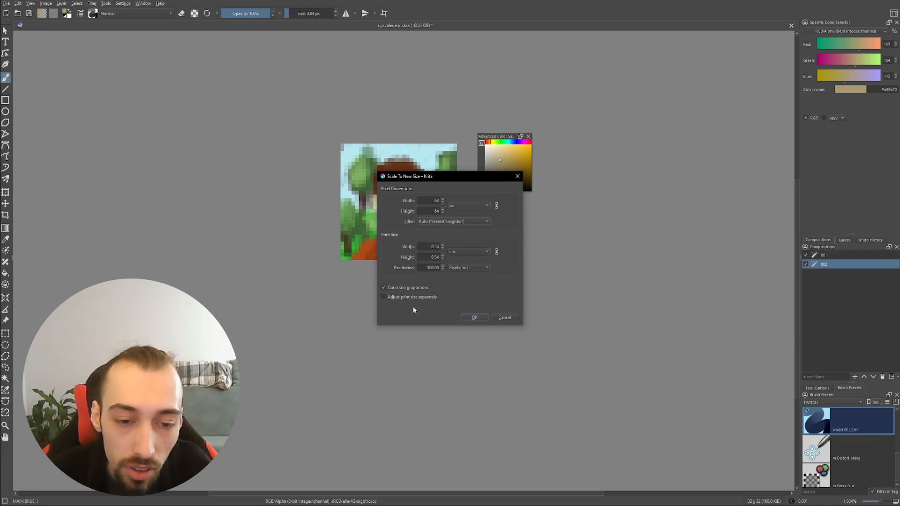
{"action": "left_click", "coordinate": [475, 318]}
{"action": "scroll", "coordinate": [454, 284], "scroll_direction": "down", "scroll_amount": 4}
{"action": "scroll", "coordinate": [454, 284], "scroll_direction": "up", "scroll_amount": 1}
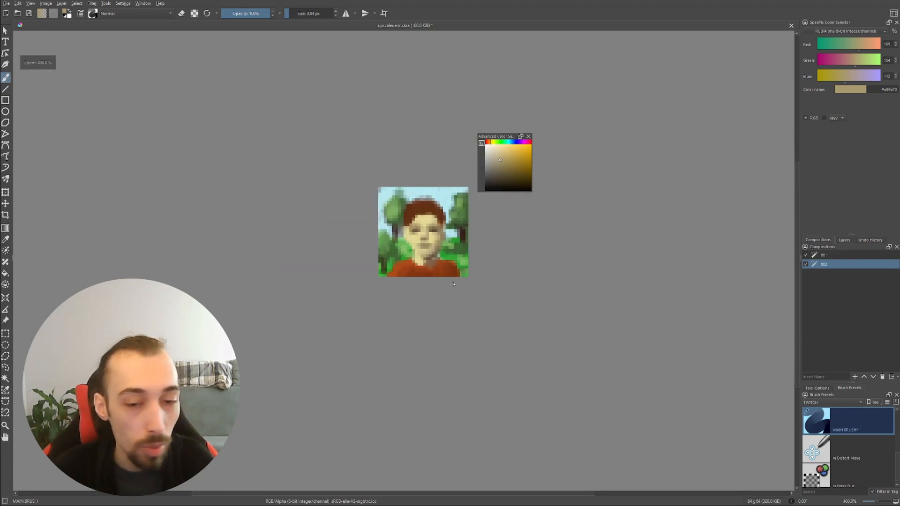
{"action": "scroll", "coordinate": [454, 284], "scroll_direction": "up", "scroll_amount": 1}
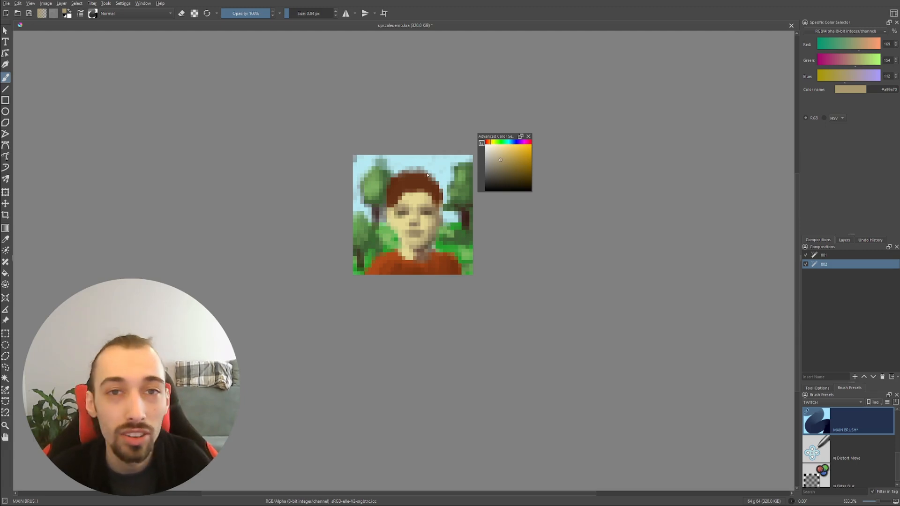
Sample a dark brown, enlarge the brush to 1.28 px and try small strokes at the hair's upper edge
{"action": "mouse_move", "coordinate": [412, 211]}
{"action": "left_mouse_down"}
{"action": "mouse_move", "coordinate": [416, 181]}
{"action": "mouse_move", "coordinate": [415, 234]}
{"action": "mouse_move", "coordinate": [417, 225]}
{"action": "left_mouse_up"}
{"action": "left_click_drag", "start_coordinate": [481, 228], "coordinate": [415, 185]}
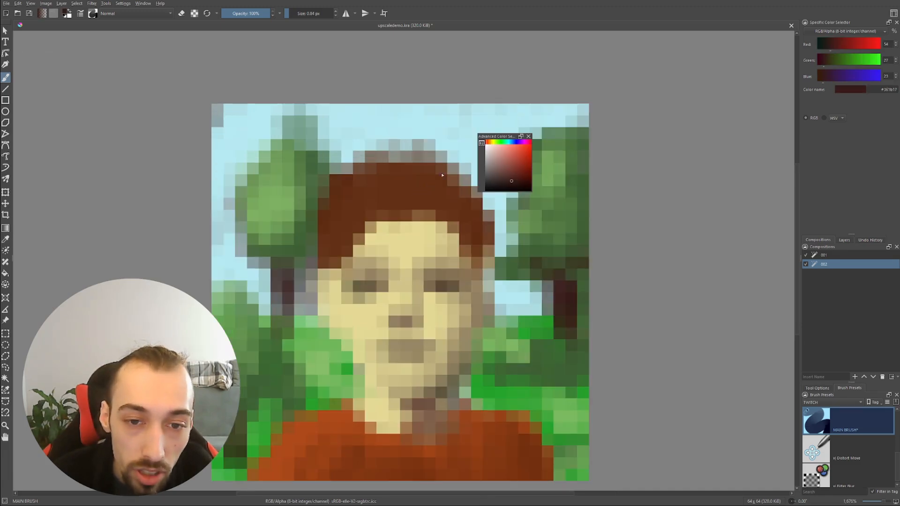
{"action": "left_click", "coordinate": [445, 172]}
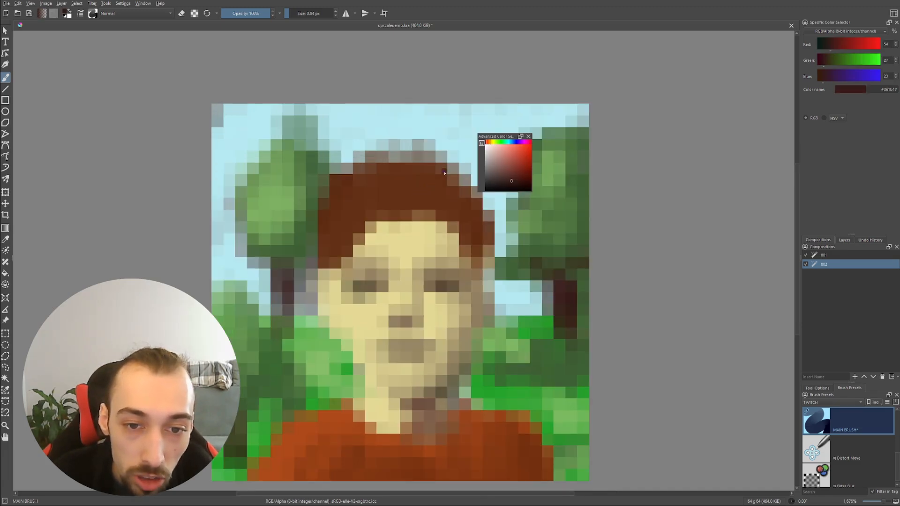
{"action": "key", "text": "bracketright"}
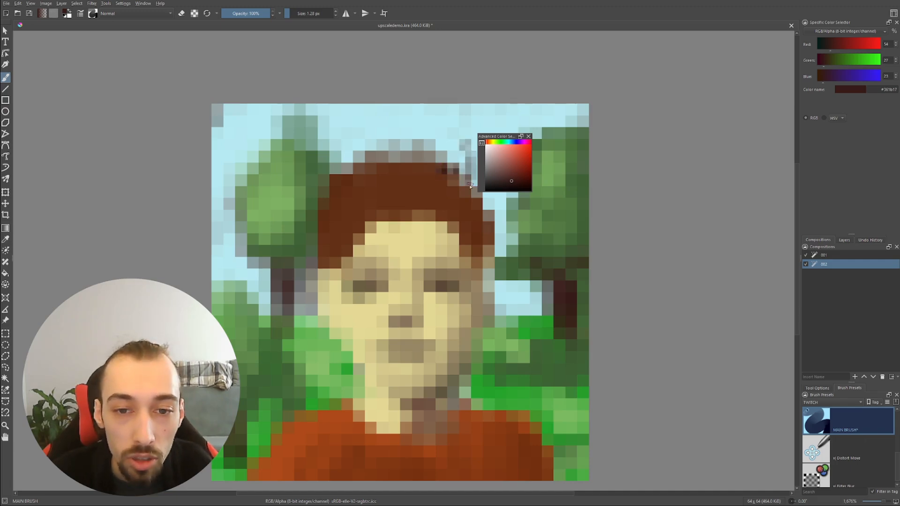
{"action": "key", "text": "ctrl+space"}
{"action": "left_click_drag", "start_coordinate": [463, 183], "coordinate": [440, 195]}
Sample the hair's reddish brown and extend the hair down both temples as sideburns
{"action": "key", "text": "space"}
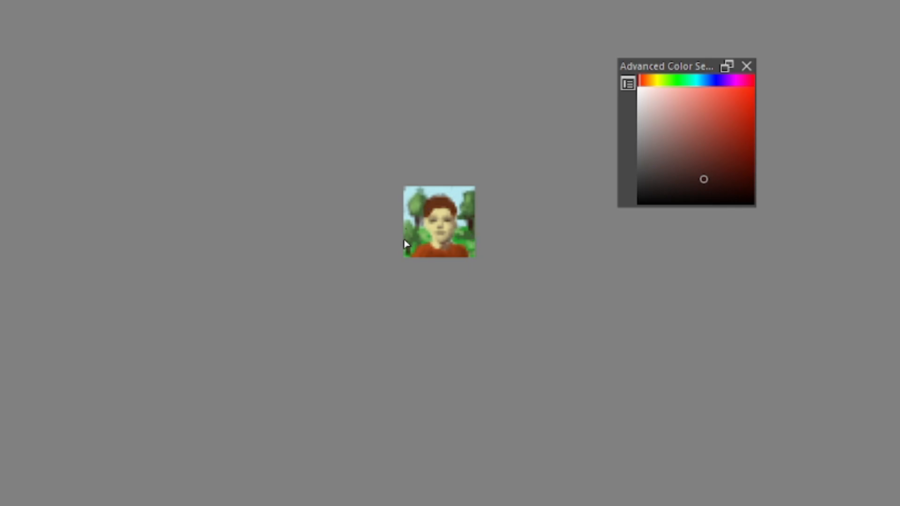
{"action": "key", "text": "space"}
{"action": "key", "text": "ctrl+space"}
{"action": "mouse_move", "coordinate": [439, 256]}
{"action": "left_mouse_down"}
{"action": "mouse_move", "coordinate": [432, 270]}
{"action": "mouse_move", "coordinate": [425, 225]}
{"action": "left_mouse_up"}
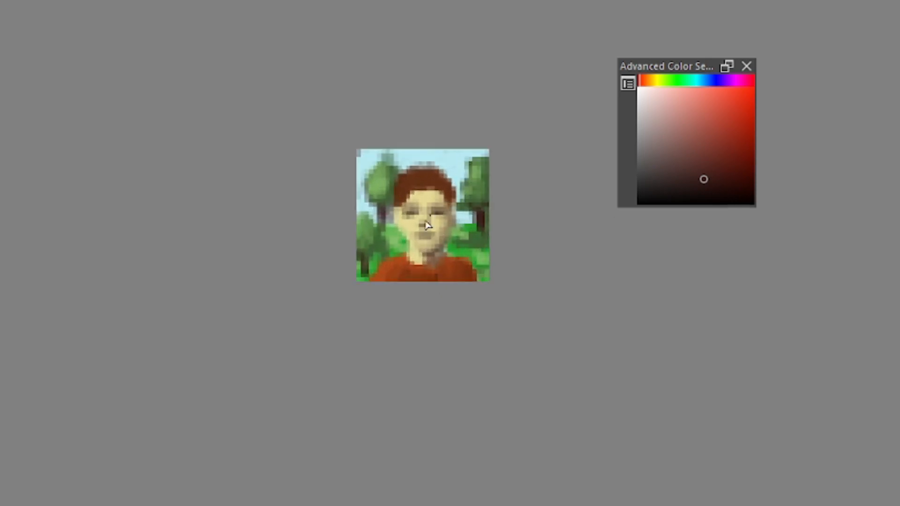
{"action": "left_click", "coordinate": [406, 183], "text": "ctrl"}
{"action": "left_click", "coordinate": [417, 193], "text": "ctrl"}
{"action": "left_click", "coordinate": [405, 209], "text": "ctrl"}
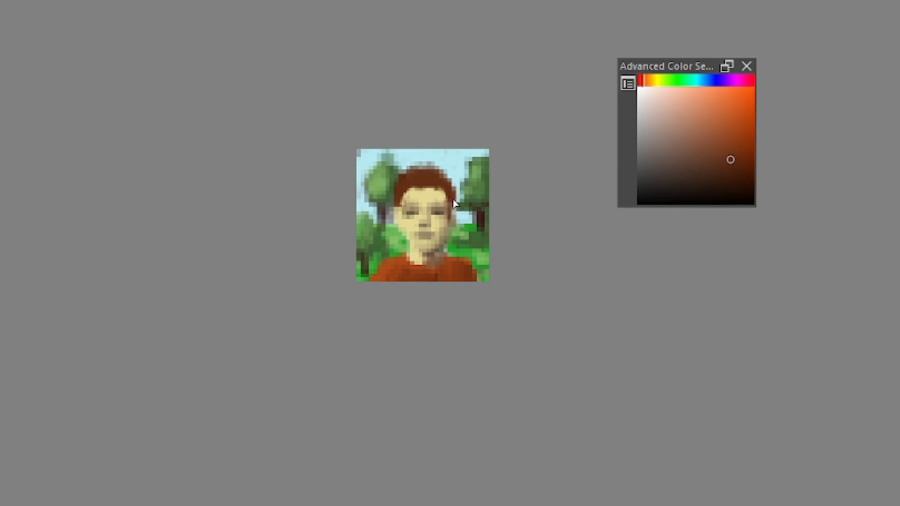
{"action": "left_click_drag", "start_coordinate": [399, 207], "coordinate": [399, 219]}
Clean up the face edge and the gap beside the right-hand tree with sampled skin and sky colours
{"action": "left_click", "coordinate": [424, 194], "text": "ctrl"}
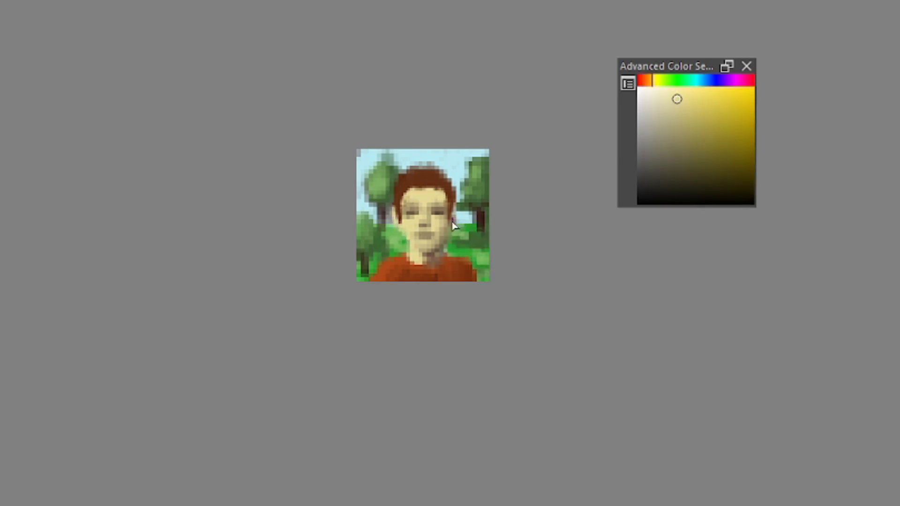
{"action": "left_click", "coordinate": [465, 207], "text": "ctrl"}
{"action": "left_click", "coordinate": [457, 209], "text": "ctrl"}
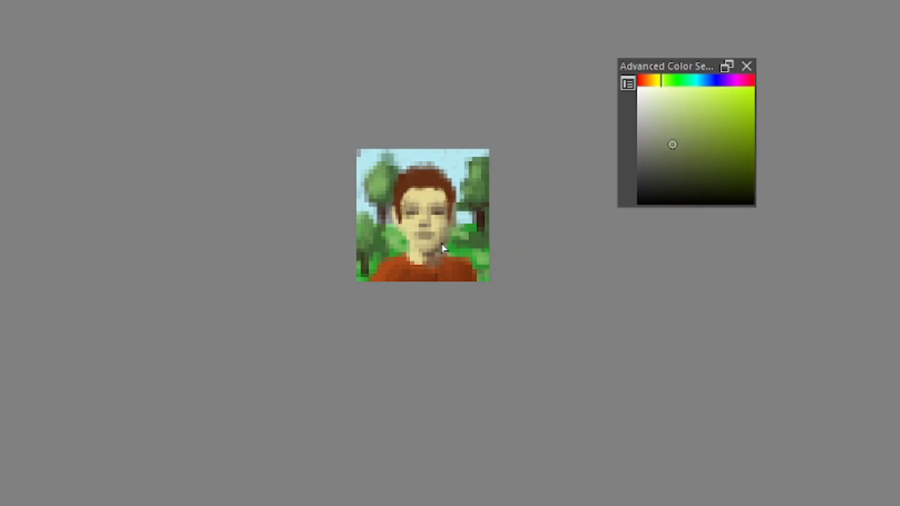
{"action": "left_click", "coordinate": [473, 202], "text": "ctrl"}
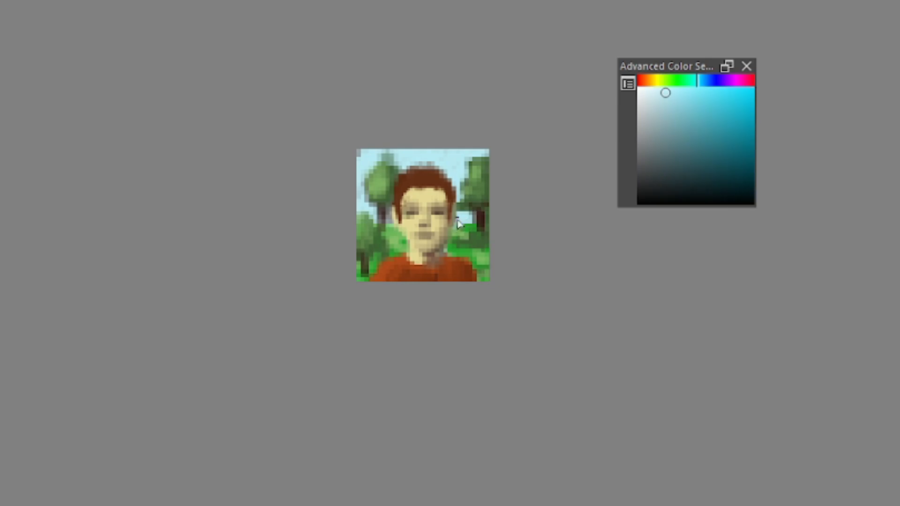
Paint reddish-brown eyebrows and refine the skin around the eyes and nose with sampled pale and tan tones
{"action": "left_click", "coordinate": [432, 258], "text": "ctrl"}
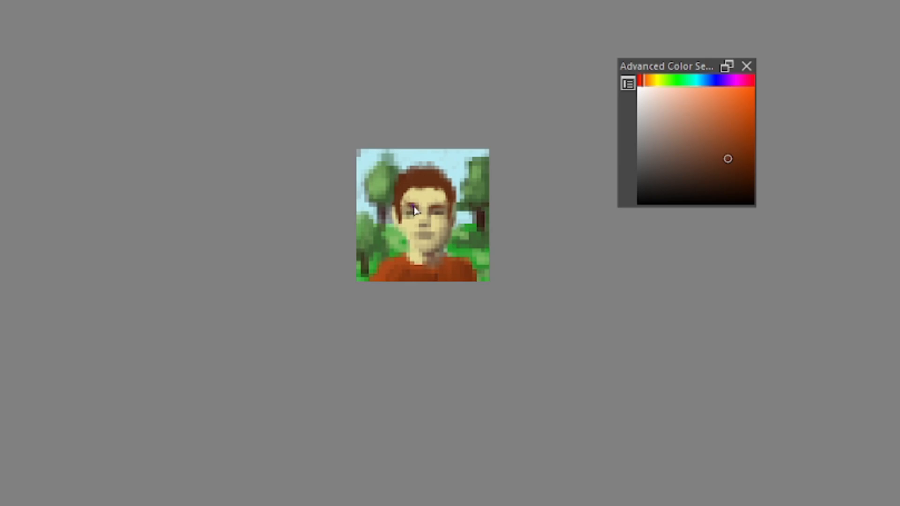
{"action": "left_click", "coordinate": [436, 204], "text": "ctrl"}
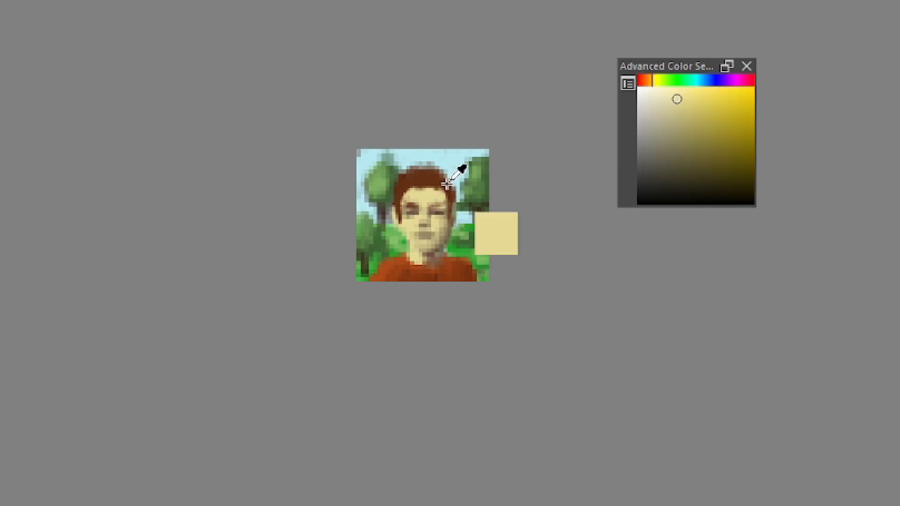
{"action": "left_click", "coordinate": [441, 190], "text": "ctrl"}
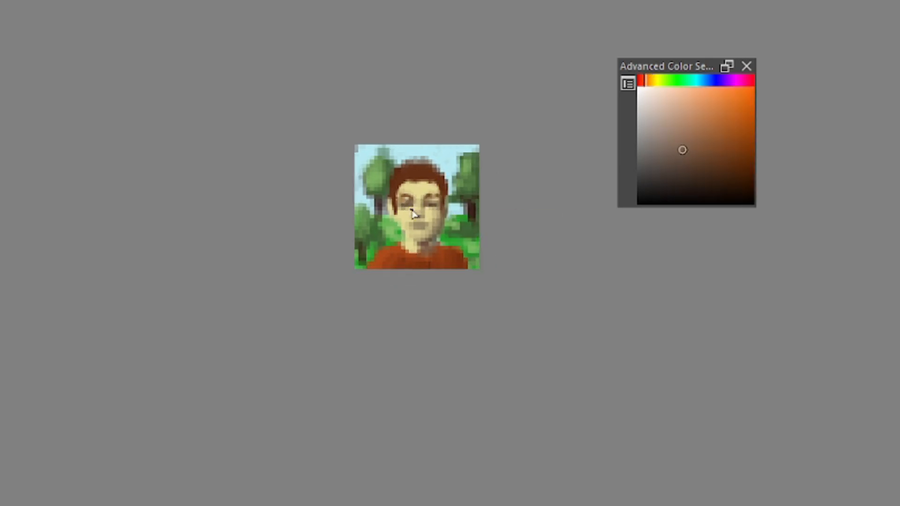
{"action": "left_click", "coordinate": [420, 219], "text": "ctrl"}
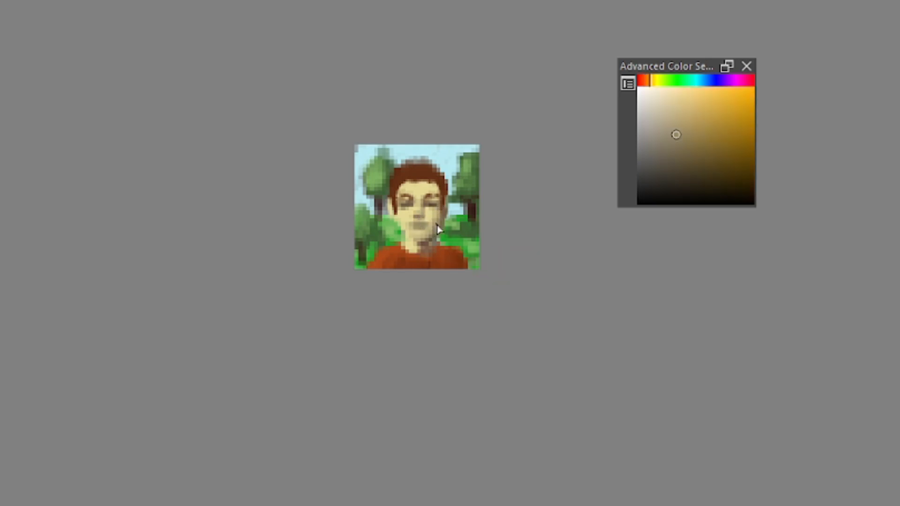
{"action": "left_click", "coordinate": [430, 216], "text": "ctrl"}
{"action": "left_click", "coordinate": [431, 223], "text": "ctrl"}
Sample the foliage green, darken it to a deep green and paint shadows on the tree trunks
{"action": "left_click", "coordinate": [492, 201], "text": "ctrl"}
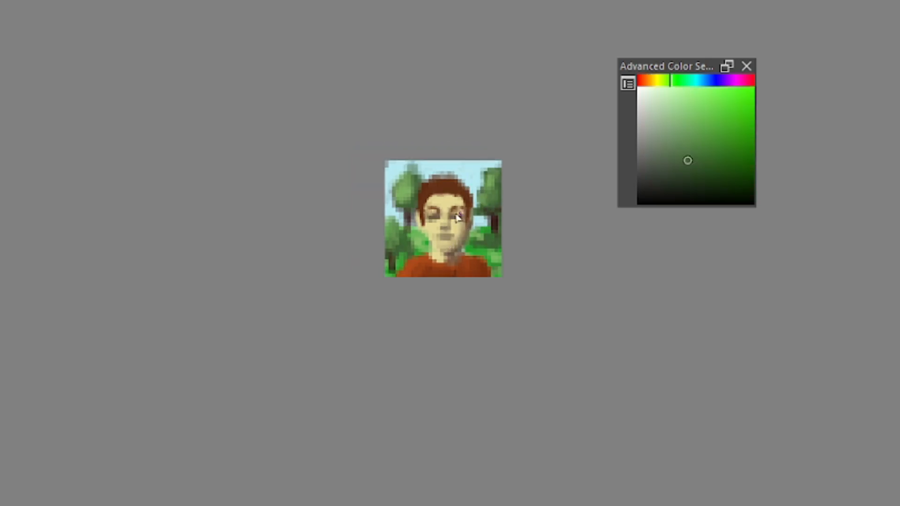
{"action": "left_click", "coordinate": [416, 186], "text": "ctrl"}
{"action": "left_click_drag", "start_coordinate": [694, 172], "coordinate": [711, 183]}
{"action": "left_click_drag", "start_coordinate": [410, 211], "coordinate": [409, 230]}
{"action": "left_click_drag", "start_coordinate": [496, 229], "coordinate": [496, 243]}
{"action": "left_click_drag", "start_coordinate": [389, 247], "coordinate": [388, 273]}
{"action": "left_click", "coordinate": [391, 236], "text": "ctrl"}
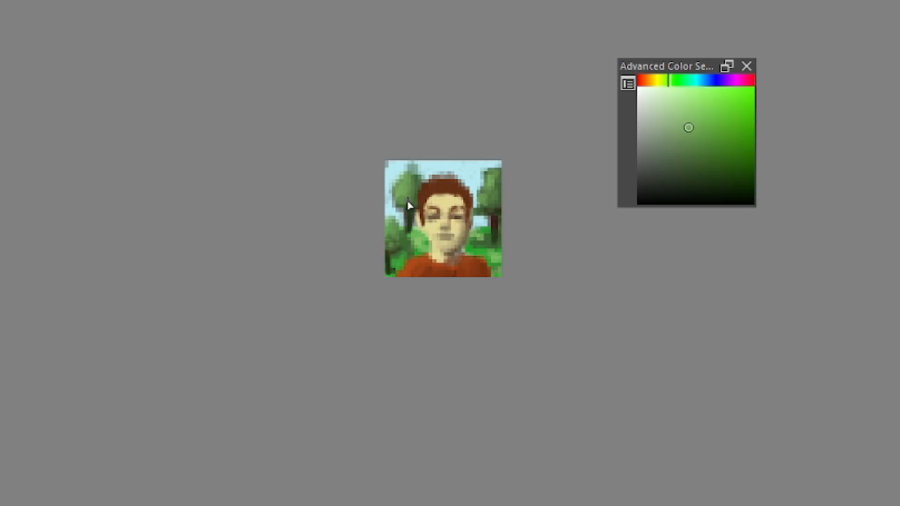
Dab light and mid green leaves into the tree crowns and reinforce the trunk beside the face with dark green
{"action": "mouse_move", "coordinate": [406, 204]}
{"action": "left_mouse_down"}
{"action": "mouse_move", "coordinate": [427, 178]}
{"action": "mouse_move", "coordinate": [405, 207]}
{"action": "left_mouse_up"}
{"action": "left_click", "coordinate": [492, 188], "text": "ctrl"}
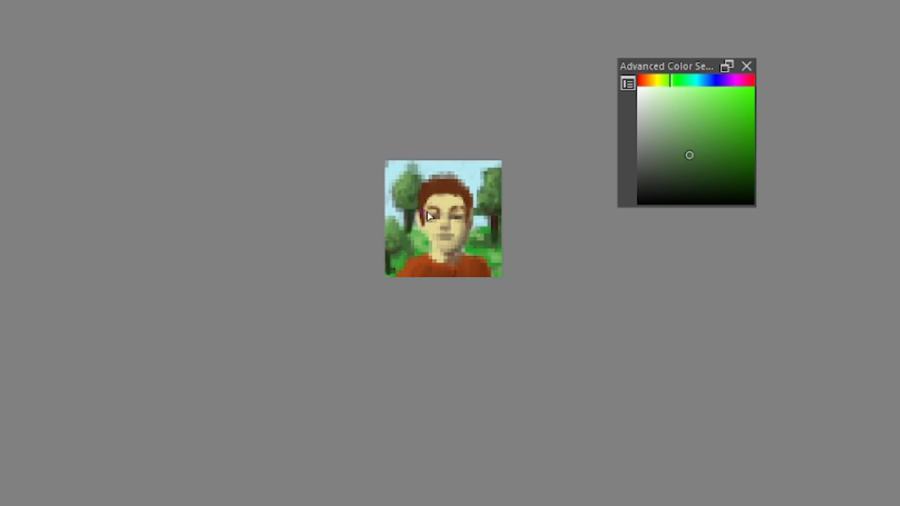
{"action": "left_click", "coordinate": [490, 213], "text": "ctrl"}
{"action": "left_click", "coordinate": [496, 214], "text": "ctrl"}
{"action": "key", "text": "k"}
{"action": "left_click_drag", "start_coordinate": [413, 218], "coordinate": [411, 235]}
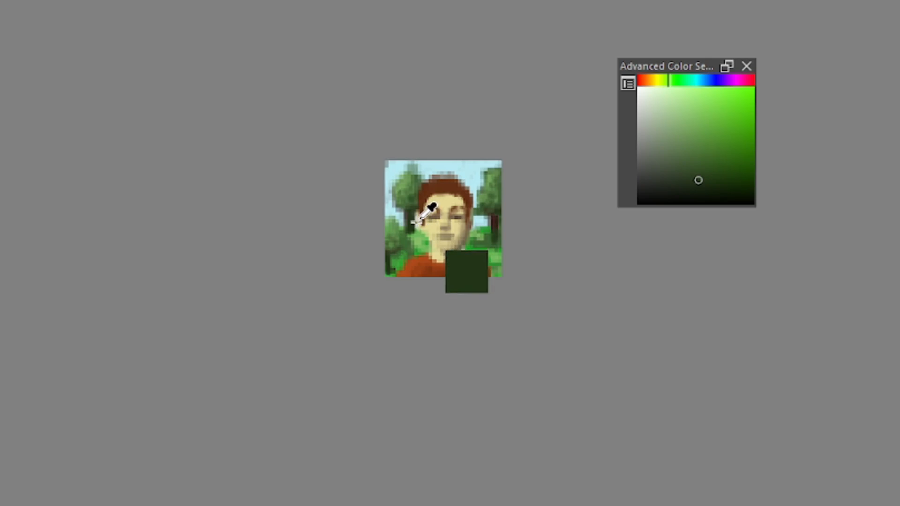
Redefine the gap between trunk and ear with sampled sky blue and skin tones, and add reddish lips and a nose shadow
{"action": "left_click", "coordinate": [397, 213], "text": "ctrl"}
{"action": "left_click", "coordinate": [398, 214], "text": "ctrl"}
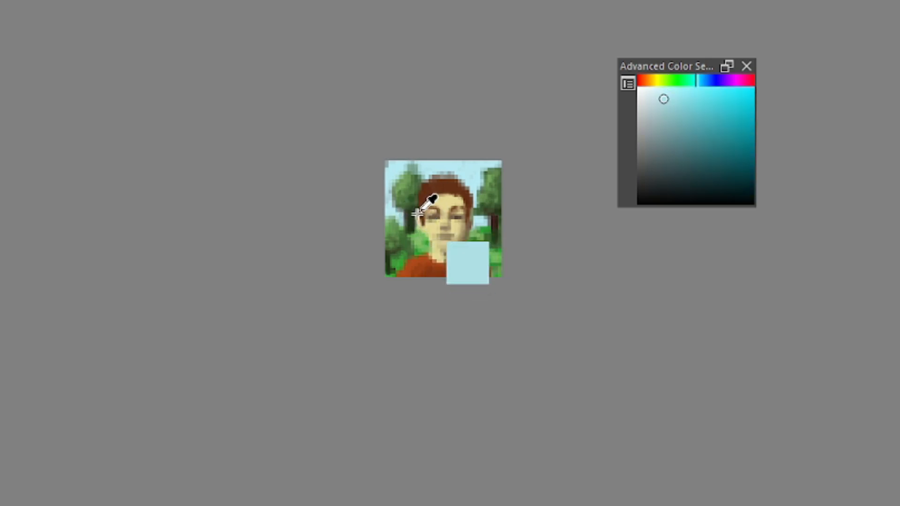
{"action": "left_click", "coordinate": [390, 210], "text": "ctrl"}
{"action": "left_click_drag", "start_coordinate": [417, 214], "coordinate": [421, 226]}
{"action": "left_click", "coordinate": [427, 219], "text": "ctrl"}
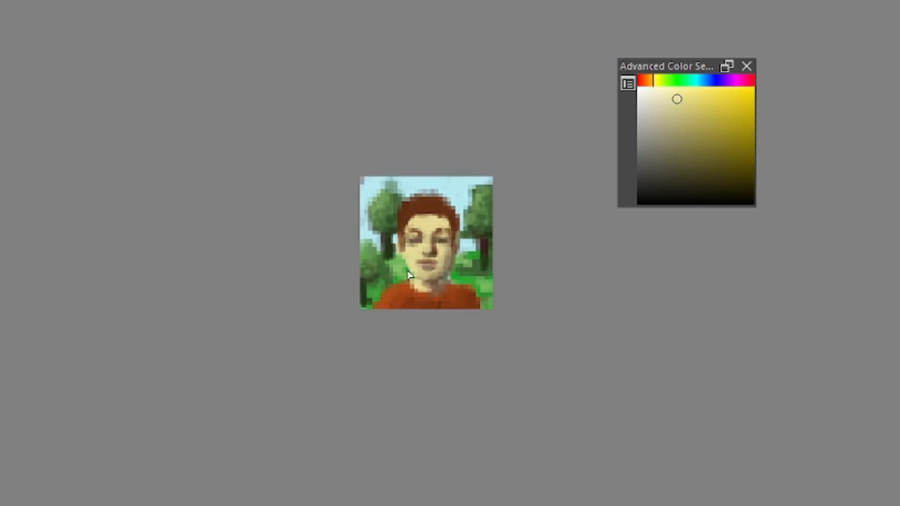
Trim the lit cheek and ear outline with sampled grass green and pale skin colour
{"action": "left_click", "coordinate": [402, 259], "text": "ctrl"}
{"action": "left_click_drag", "start_coordinate": [401, 258], "coordinate": [404, 270]}
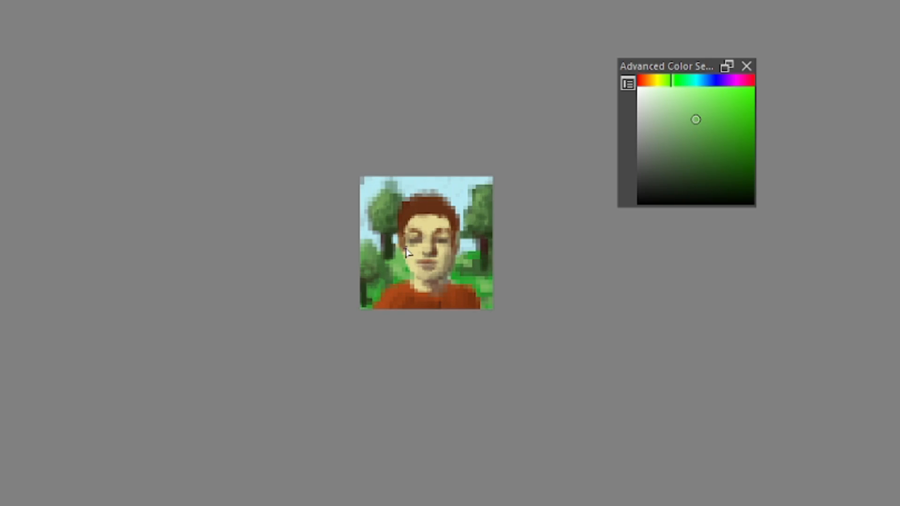
{"action": "left_click_drag", "start_coordinate": [403, 238], "coordinate": [405, 258]}
{"action": "left_click", "coordinate": [413, 258], "text": "ctrl"}
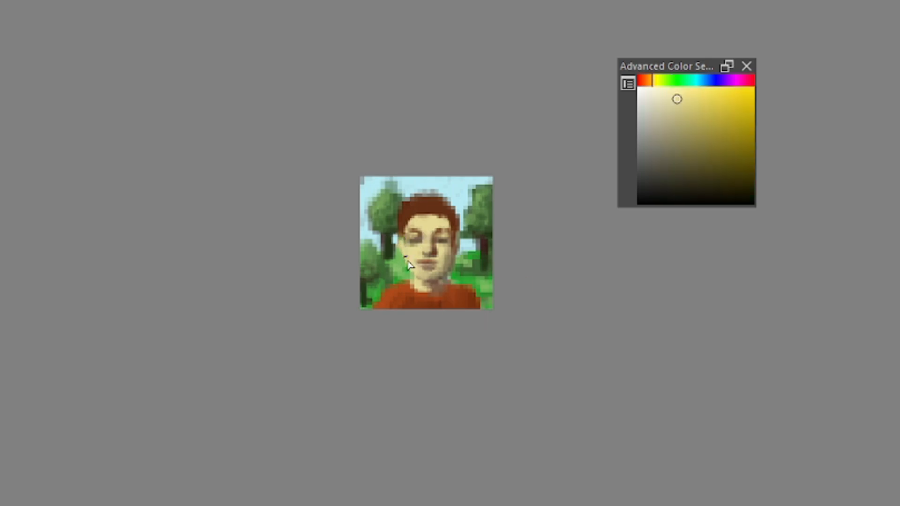
Refine the shaded cheek, brows and eyes of the face with sampled skin tone and dark brown
{"action": "left_click", "coordinate": [458, 246], "text": "ctrl"}
{"action": "left_click_drag", "start_coordinate": [459, 247], "coordinate": [476, 296]}
{"action": "left_click_drag", "start_coordinate": [496, 222], "coordinate": [471, 177]}
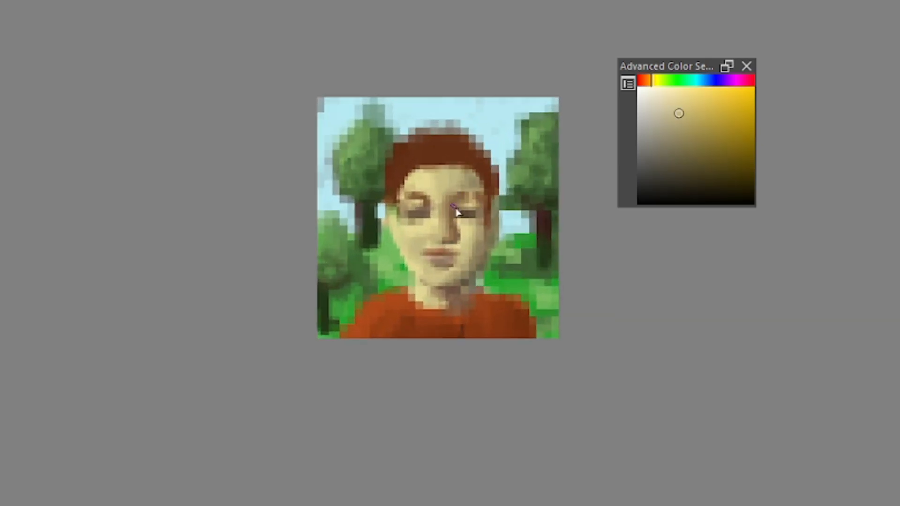
{"action": "left_click", "coordinate": [459, 208], "text": "ctrl"}
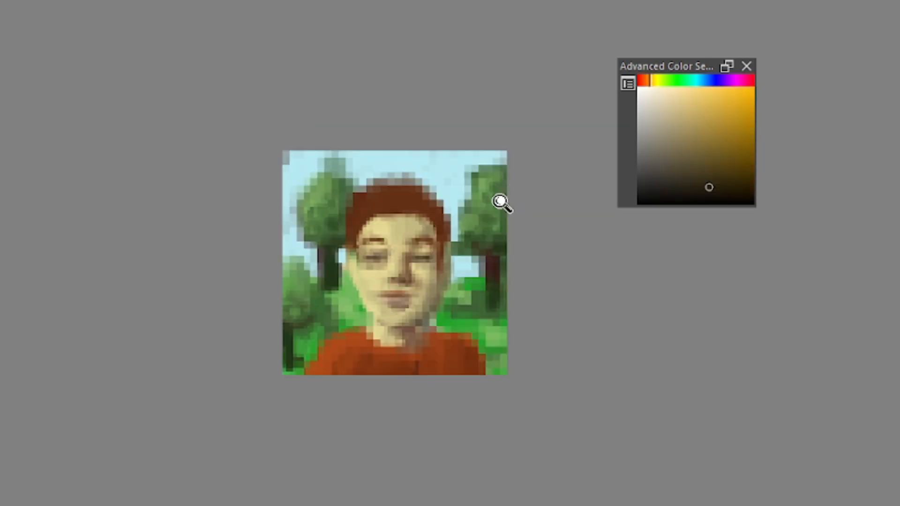
{"action": "left_click_drag", "start_coordinate": [500, 201], "coordinate": [495, 243]}
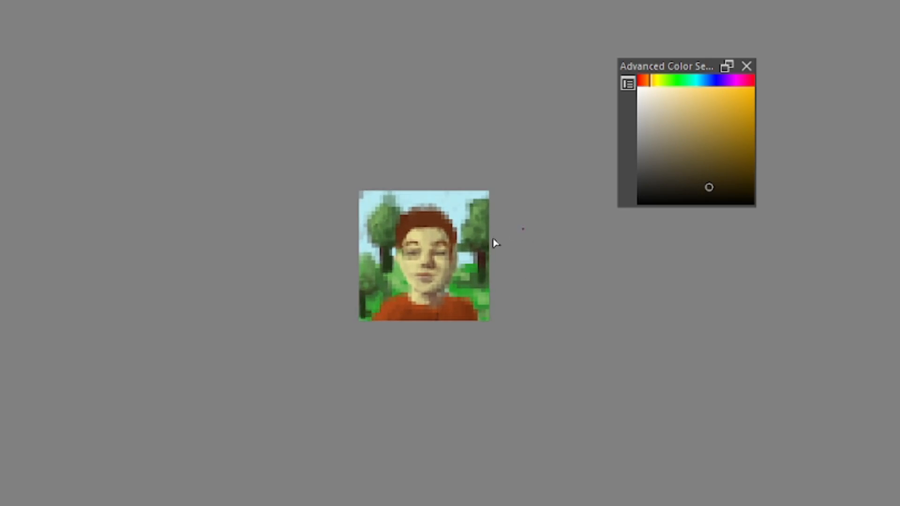
Work reddish-brown highlights into the hair and touch up the forehead and collar with sampled pale skin and shirt colours
{"action": "left_click", "coordinate": [415, 238], "text": "ctrl"}
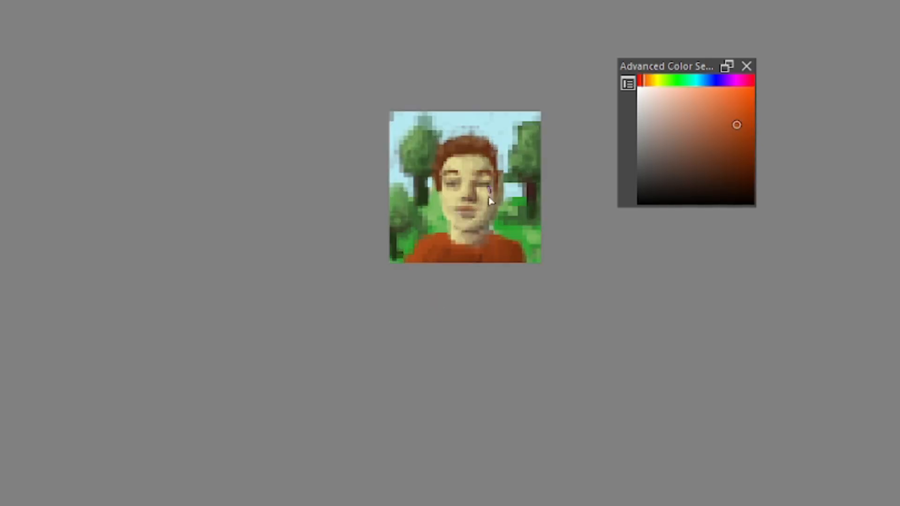
{"action": "mouse_move", "coordinate": [472, 242]}
{"action": "left_mouse_down"}
{"action": "mouse_move", "coordinate": [477, 276]}
{"action": "mouse_move", "coordinate": [464, 216]}
{"action": "mouse_move", "coordinate": [451, 237]}
{"action": "left_mouse_up"}
{"action": "left_click", "coordinate": [454, 230], "text": "ctrl"}
{"action": "left_click_drag", "start_coordinate": [545, 168], "coordinate": [519, 273]}
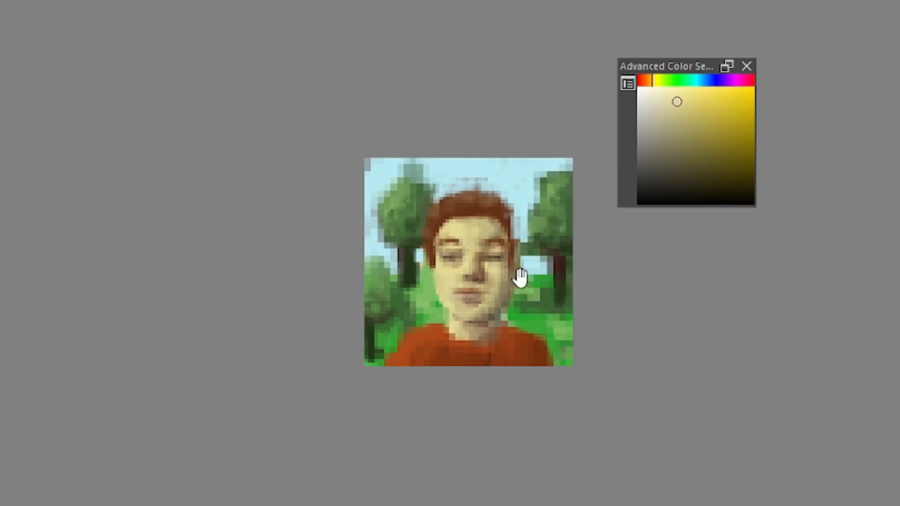
{"action": "left_click_drag", "start_coordinate": [450, 221], "coordinate": [468, 217]}
{"action": "left_click", "coordinate": [481, 229], "text": "ctrl"}
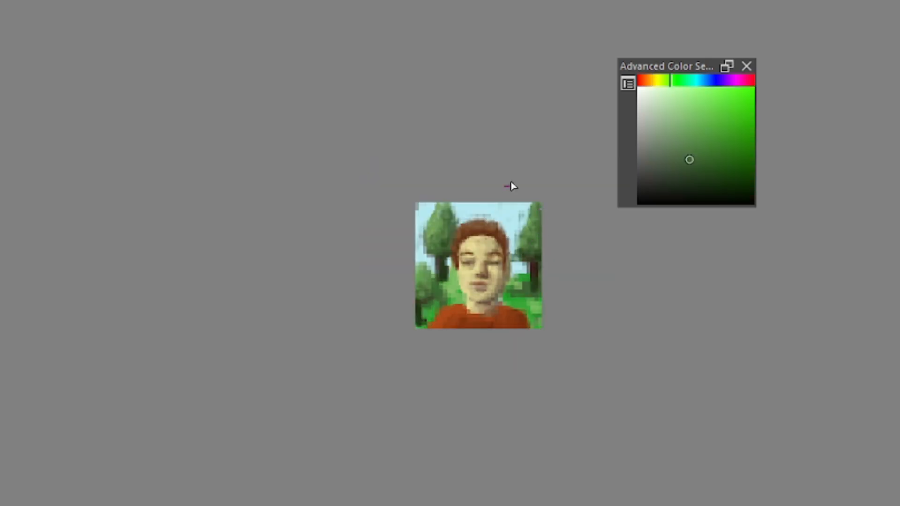
Fill out the tree crowns and grass with sampled greens, and reshape the shirt's shoulders with sampled orange-red
{"action": "left_click_drag", "start_coordinate": [524, 216], "coordinate": [499, 211]}
{"action": "left_click", "coordinate": [409, 281], "text": "ctrl"}
{"action": "mouse_move", "coordinate": [406, 270]}
{"action": "left_mouse_down"}
{"action": "mouse_move", "coordinate": [403, 262]}
{"action": "mouse_move", "coordinate": [411, 276]}
{"action": "mouse_move", "coordinate": [406, 266]}
{"action": "left_mouse_up"}
{"action": "left_click_drag", "start_coordinate": [412, 318], "coordinate": [415, 313]}
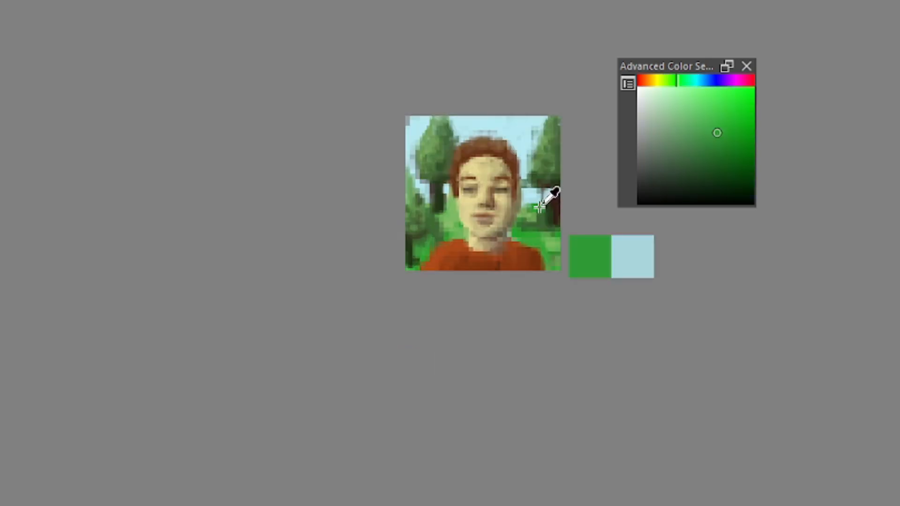
{"action": "left_click_drag", "start_coordinate": [540, 207], "coordinate": [543, 207]}
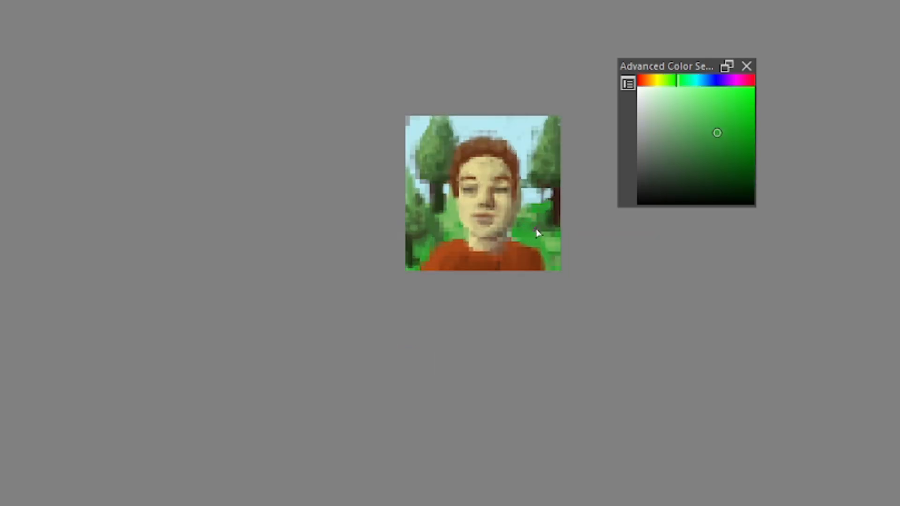
{"action": "left_click", "coordinate": [509, 251], "text": "ctrl"}
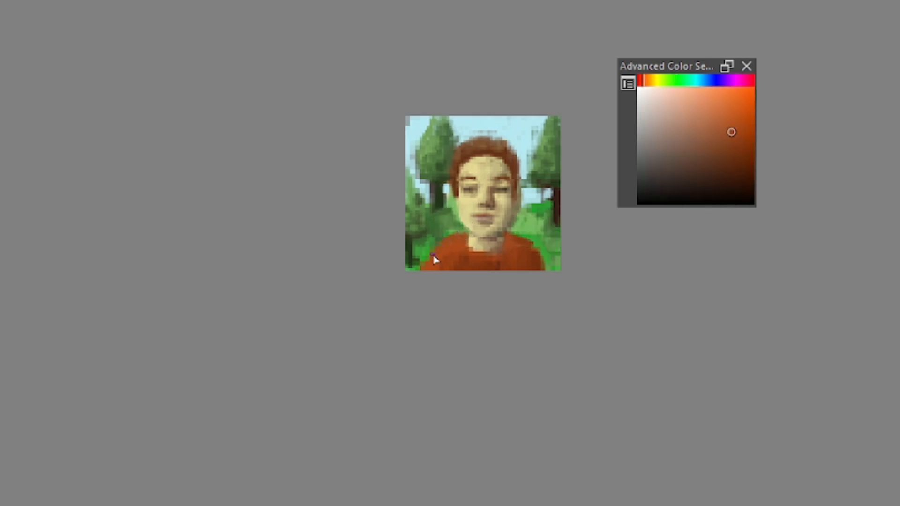
{"action": "left_click", "coordinate": [499, 262], "text": "ctrl"}
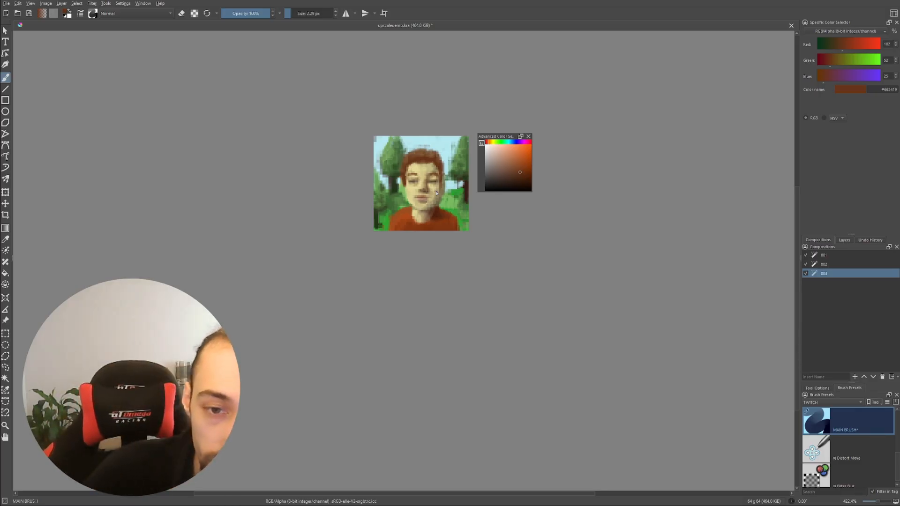
Compare compositions 002 and 003 of the portrait to examine the detail added since the first upscale
{"action": "scroll", "coordinate": [429, 190], "scroll_direction": "down", "scroll_amount": 1}
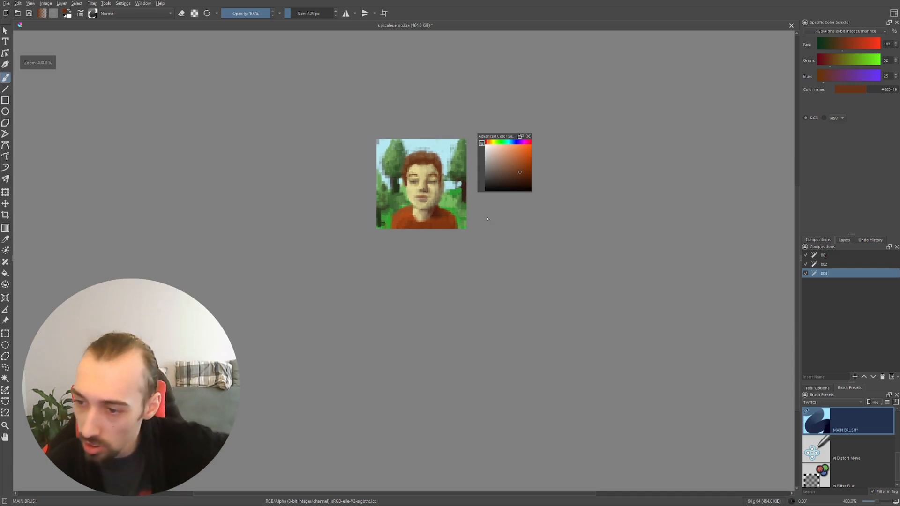
{"action": "left_click", "coordinate": [840, 264]}
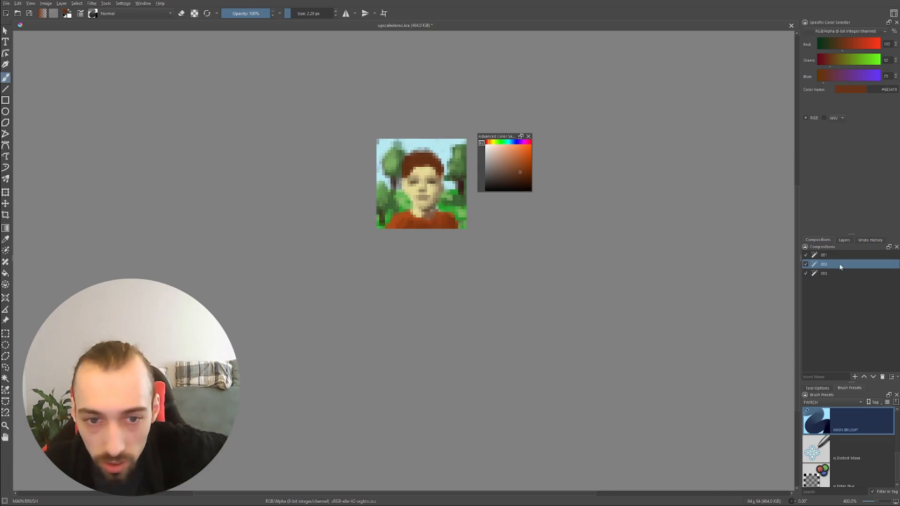
{"action": "scroll", "coordinate": [457, 246], "scroll_direction": "down", "scroll_amount": 2}
{"action": "scroll", "coordinate": [408, 169], "scroll_direction": "down", "scroll_amount": 1}
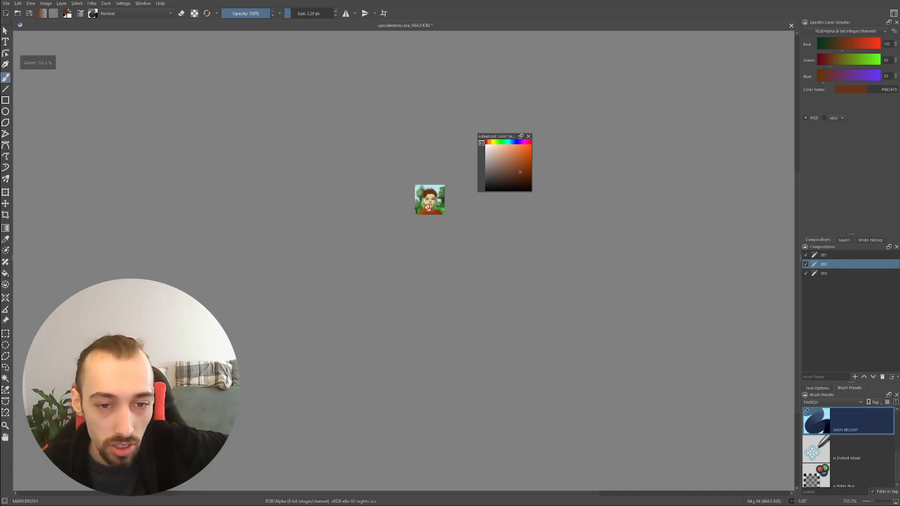
{"action": "scroll", "coordinate": [450, 214], "scroll_direction": "up", "scroll_amount": 1}
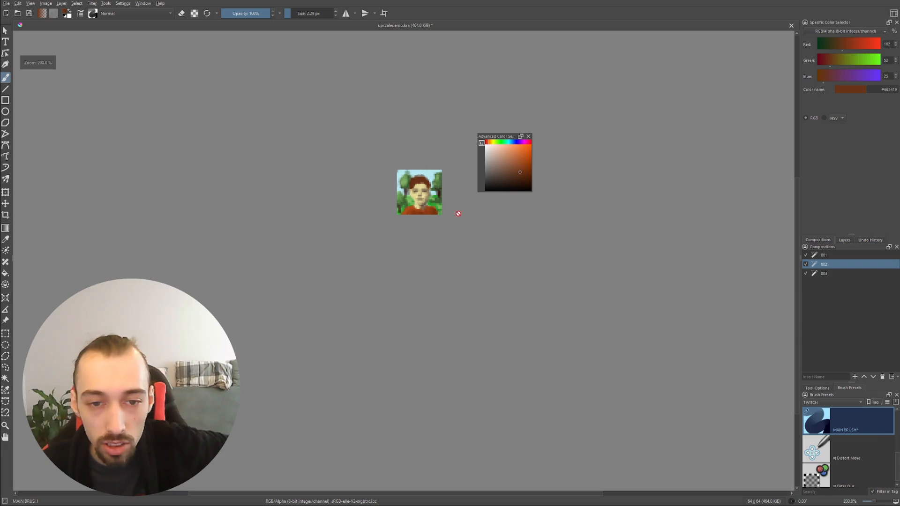
{"action": "left_click", "coordinate": [839, 274]}
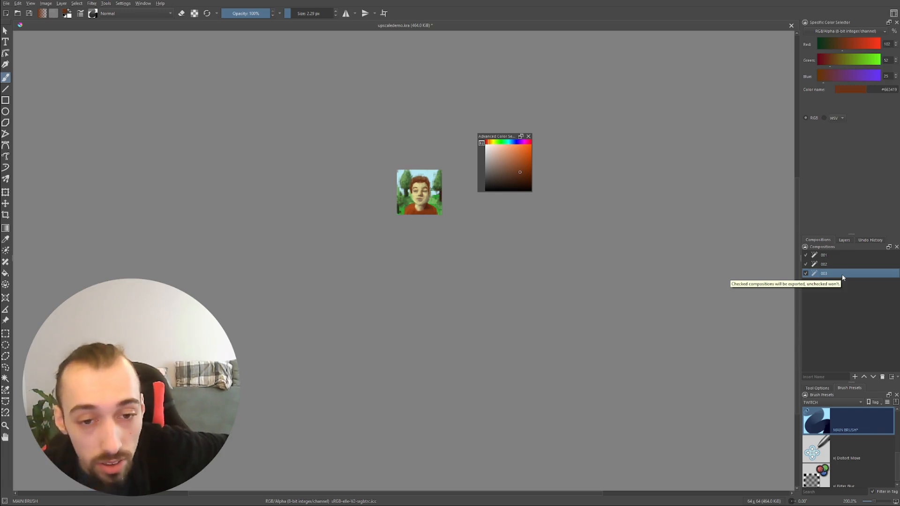
{"action": "left_click", "coordinate": [849, 265]}
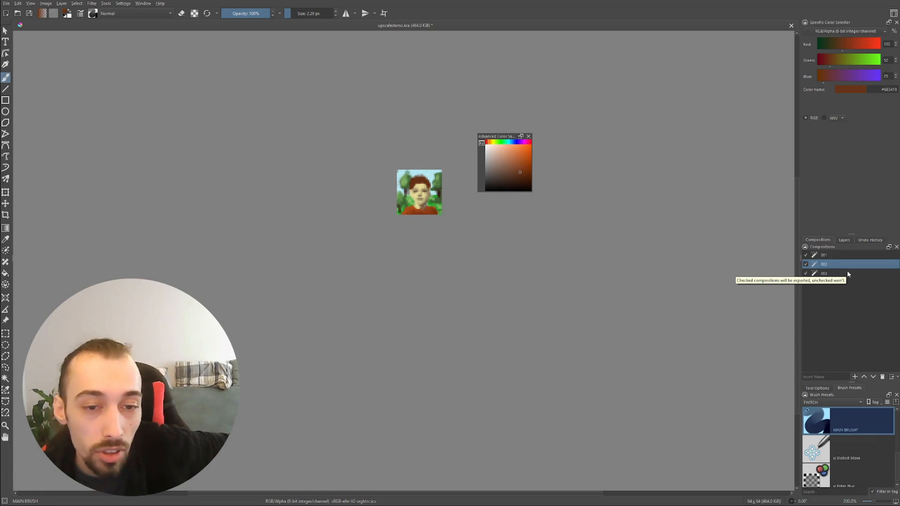
{"action": "left_click", "coordinate": [847, 274]}
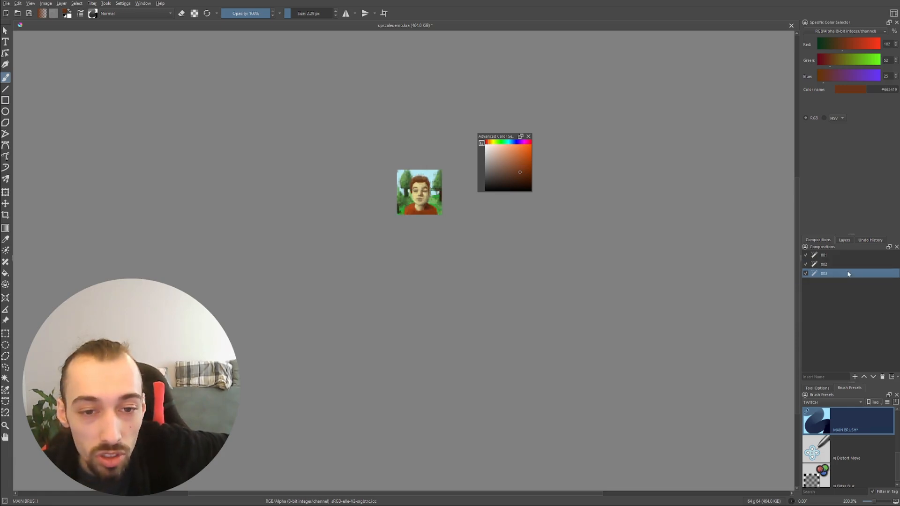
{"action": "left_click", "coordinate": [849, 264]}
{"action": "left_click", "coordinate": [848, 275]}
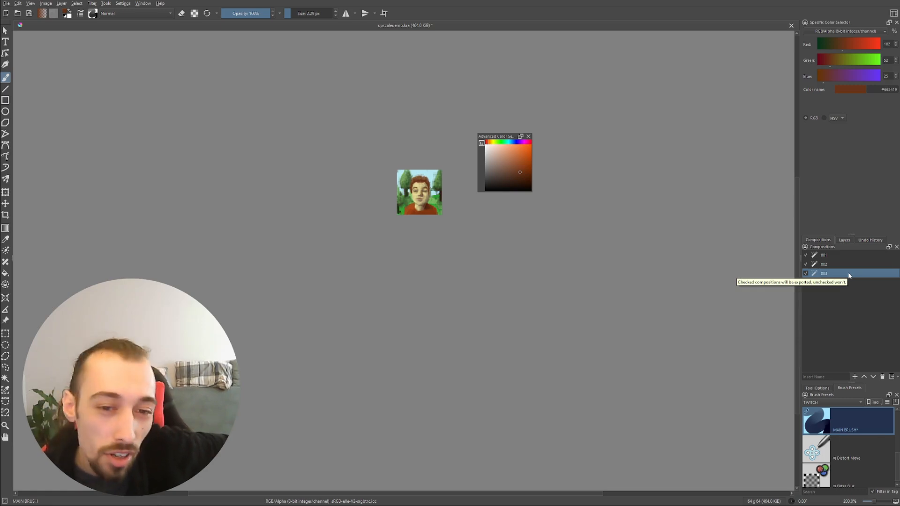
{"action": "scroll", "coordinate": [411, 188], "scroll_direction": "up", "scroll_amount": 2}
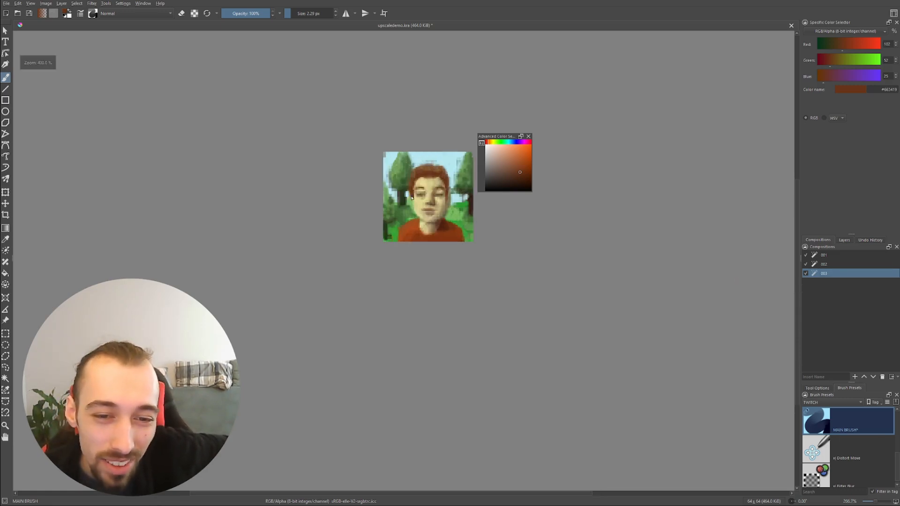
{"action": "scroll", "coordinate": [441, 162], "scroll_direction": "up", "scroll_amount": 1}
{"action": "scroll", "coordinate": [441, 162], "scroll_direction": "up", "scroll_amount": 1}
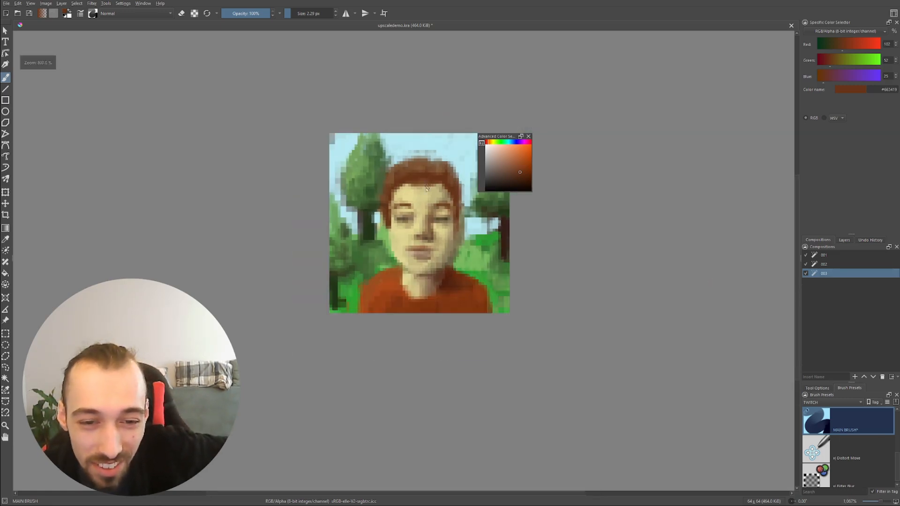
{"action": "scroll", "coordinate": [390, 224], "scroll_direction": "down", "scroll_amount": 2}
{"action": "scroll", "coordinate": [390, 225], "scroll_direction": "down", "scroll_amount": 2}
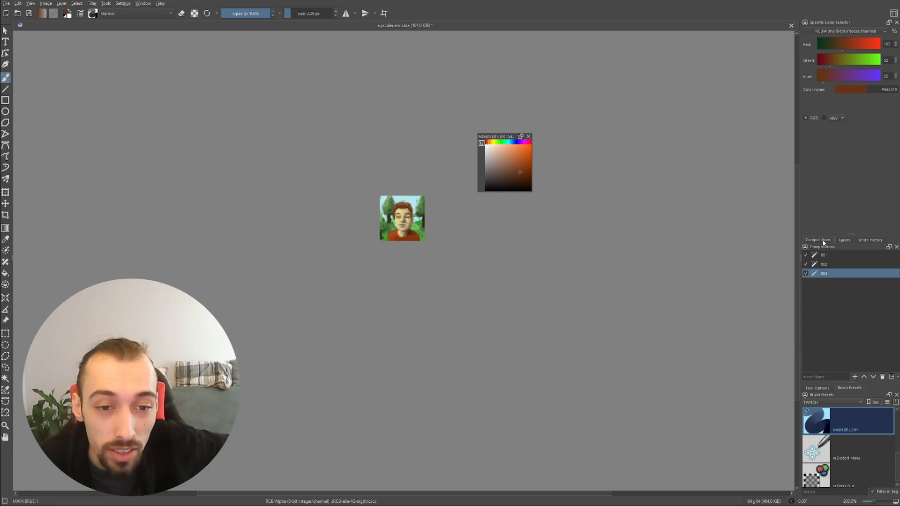
{"action": "scroll", "coordinate": [392, 226], "scroll_direction": "down", "scroll_amount": 1}
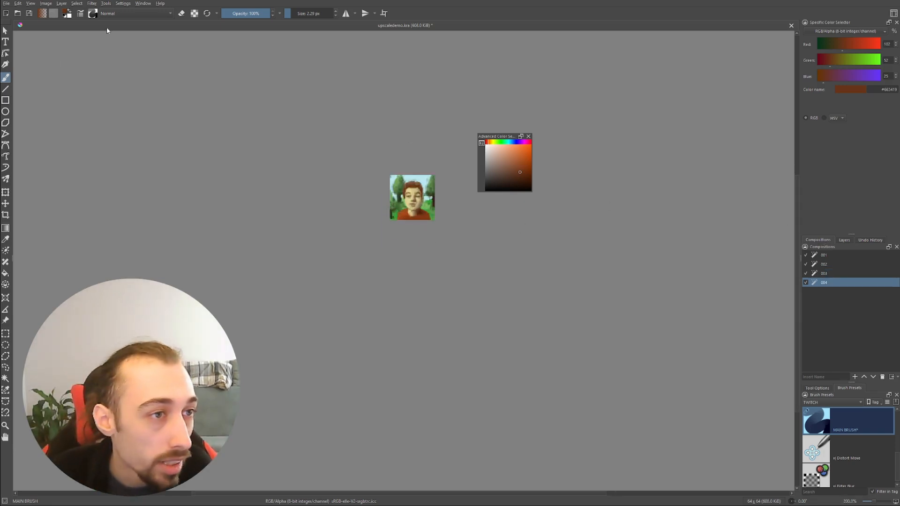
Scale the whole image up to 128 x 128 px with constrained proportions
{"action": "left_click", "coordinate": [45, 3]}
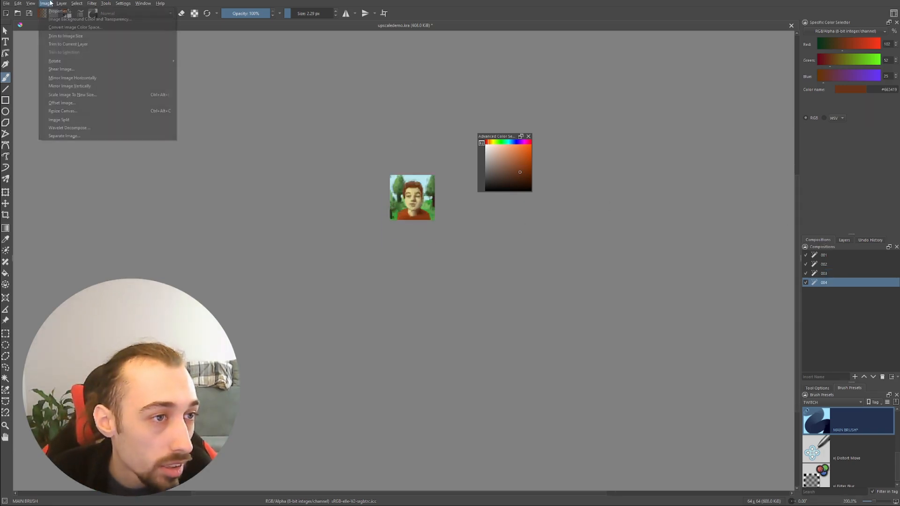
{"action": "left_click", "coordinate": [73, 95]}
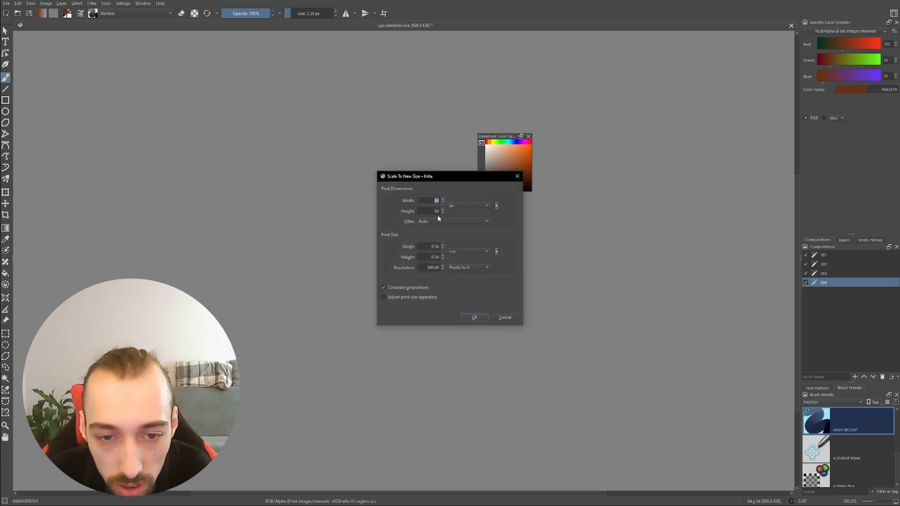
{"action": "type", "text": "77"}
{"action": "key", "text": "Tab"}
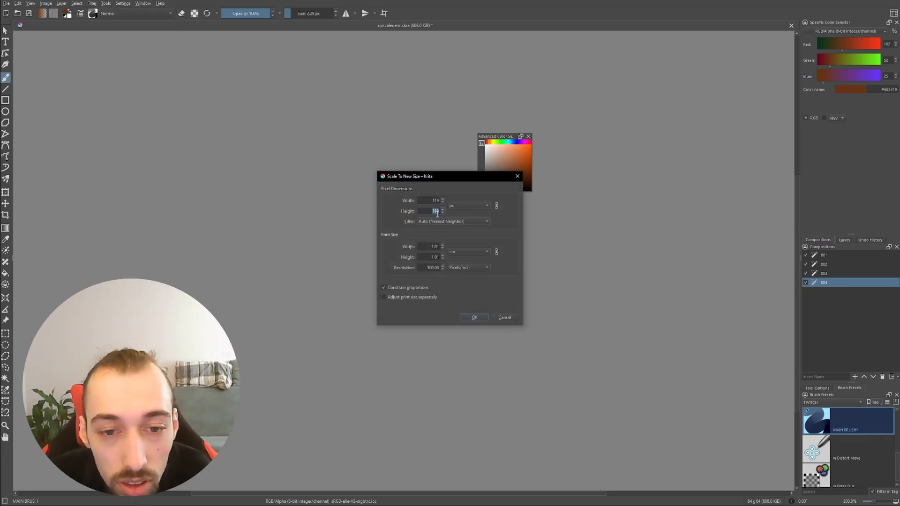
{"action": "scroll", "coordinate": [438, 215], "scroll_direction": "down", "scroll_amount": 2}
{"action": "scroll", "coordinate": [438, 214], "scroll_direction": "up", "scroll_amount": 2}
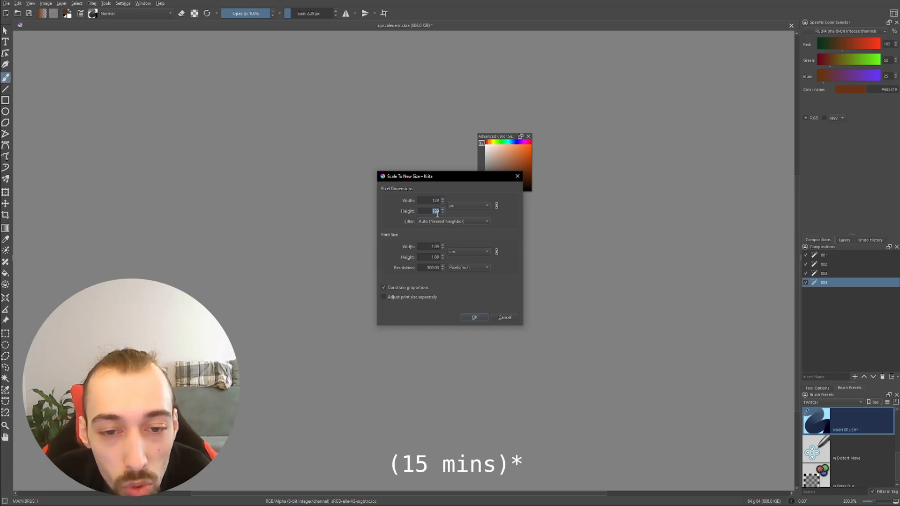
{"action": "left_click", "coordinate": [475, 317]}
Dab a few single-pixel black test marks on the hair above the forehead with a very small brush
{"action": "scroll", "coordinate": [405, 215], "scroll_direction": "up", "scroll_amount": 1}
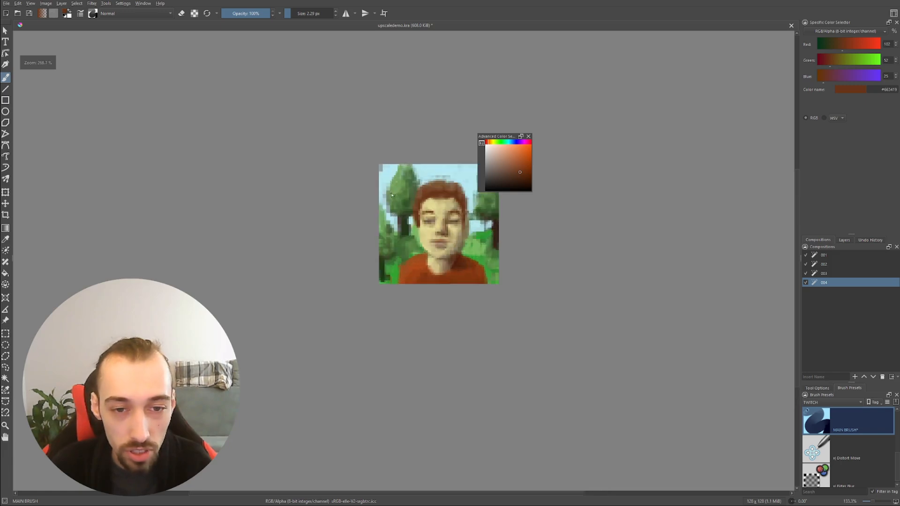
{"action": "scroll", "coordinate": [406, 215], "scroll_direction": "down", "scroll_amount": 2}
{"action": "scroll", "coordinate": [389, 197], "scroll_direction": "up", "scroll_amount": 3}
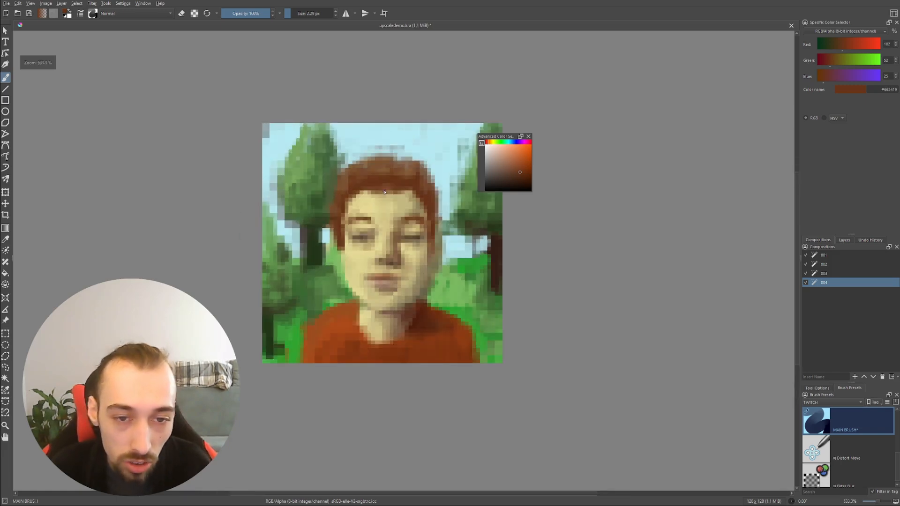
{"action": "key", "text": "ctrl+space"}
{"action": "mouse_move", "coordinate": [412, 201]}
{"action": "left_mouse_down"}
{"action": "mouse_move", "coordinate": [419, 179]}
{"action": "mouse_move", "coordinate": [393, 214]}
{"action": "left_mouse_up"}
{"action": "key", "text": "space"}
{"action": "left_click_drag", "start_coordinate": [487, 178], "coordinate": [481, 194]}
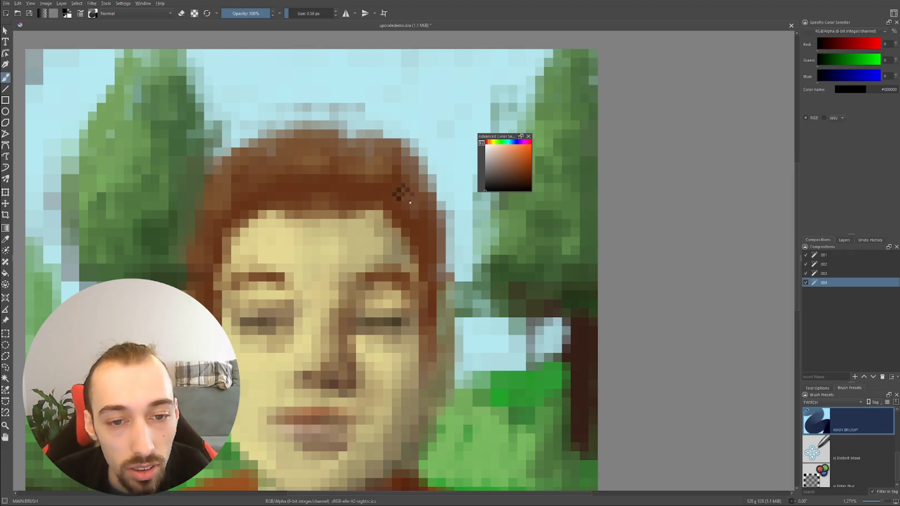
{"action": "left_click_drag", "start_coordinate": [426, 171], "coordinate": [445, 188]}
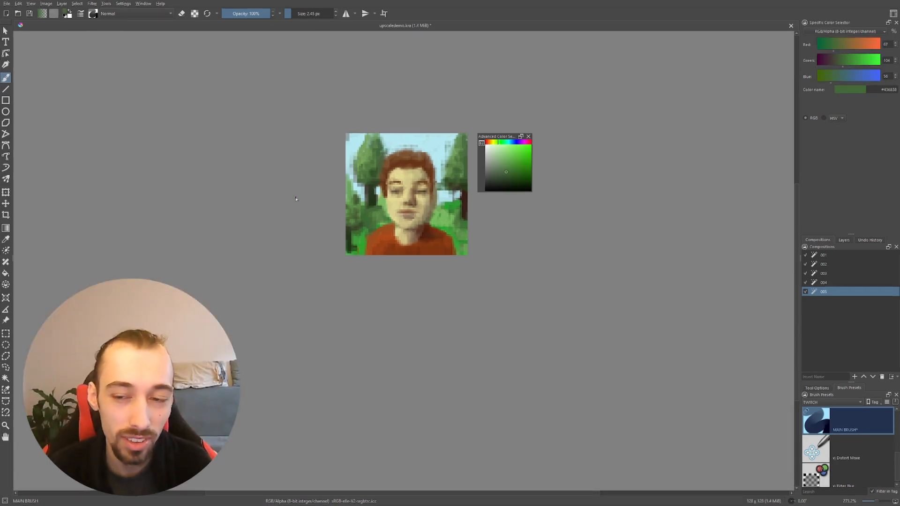
Compare compositions 002, 003, 004 and 005 to examine how the portrait's detail progresses between upscales
{"action": "left_click", "coordinate": [819, 283]}
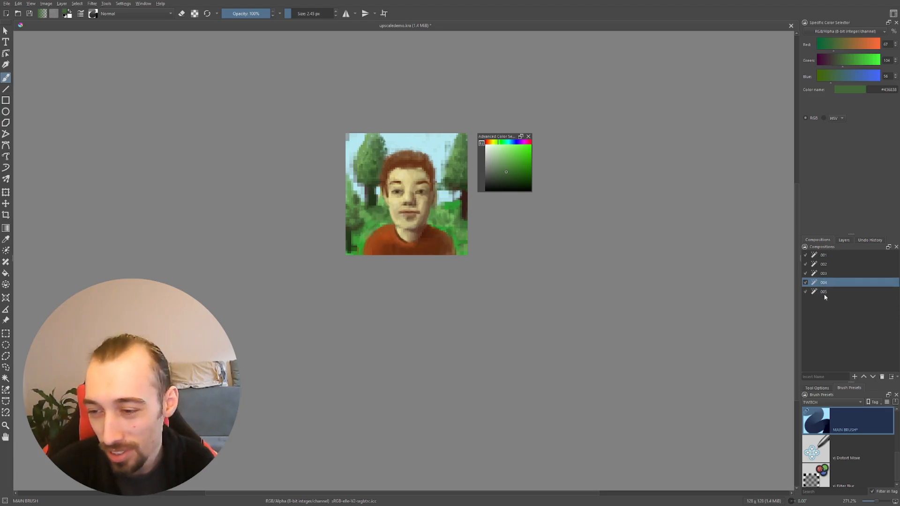
{"action": "left_click", "coordinate": [841, 274]}
{"action": "left_click", "coordinate": [842, 265]}
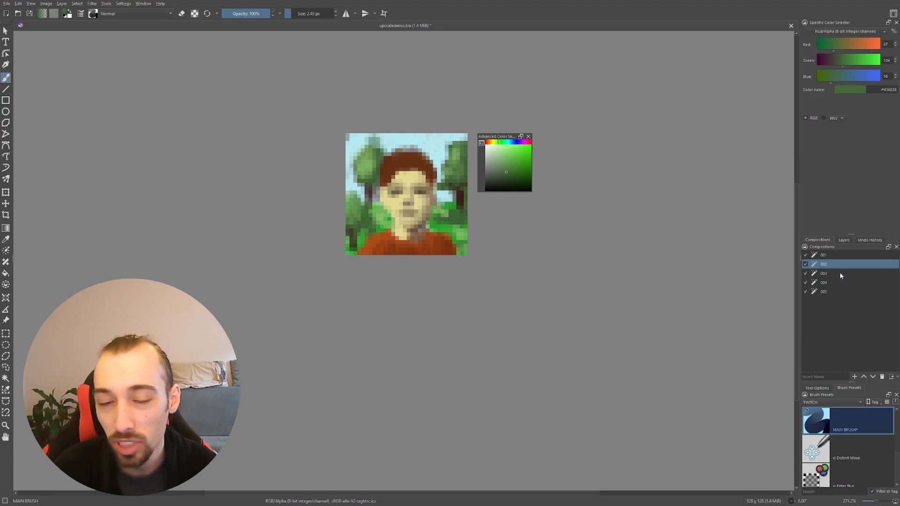
{"action": "left_click", "coordinate": [840, 274]}
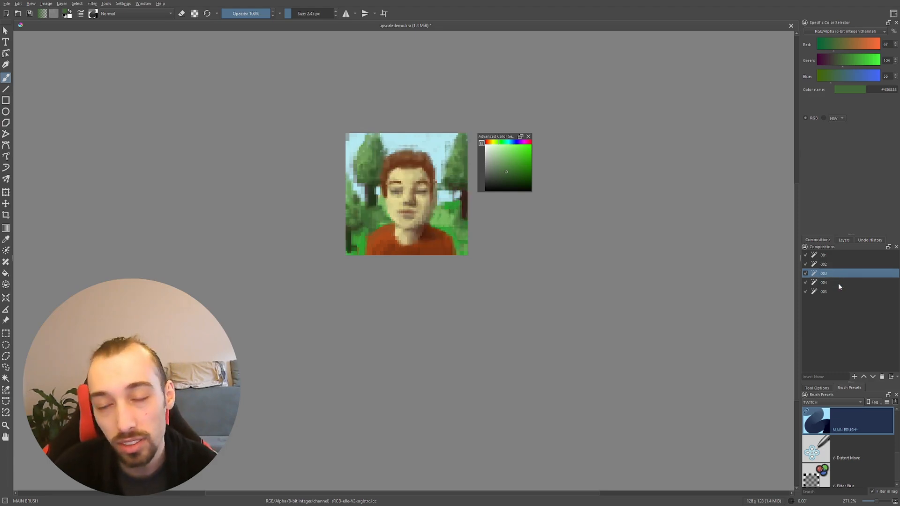
{"action": "left_click", "coordinate": [840, 284]}
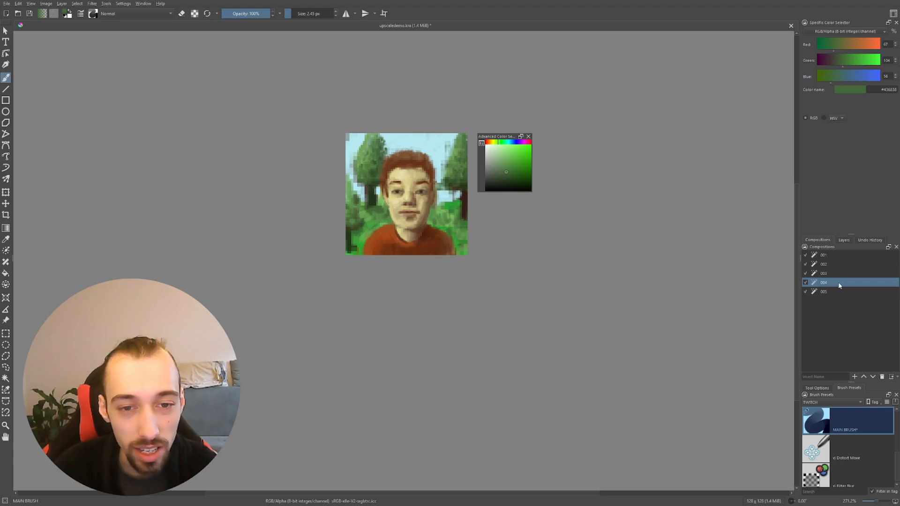
{"action": "left_click", "coordinate": [838, 273]}
{"action": "left_click", "coordinate": [838, 283]}
{"action": "left_click", "coordinate": [837, 272]}
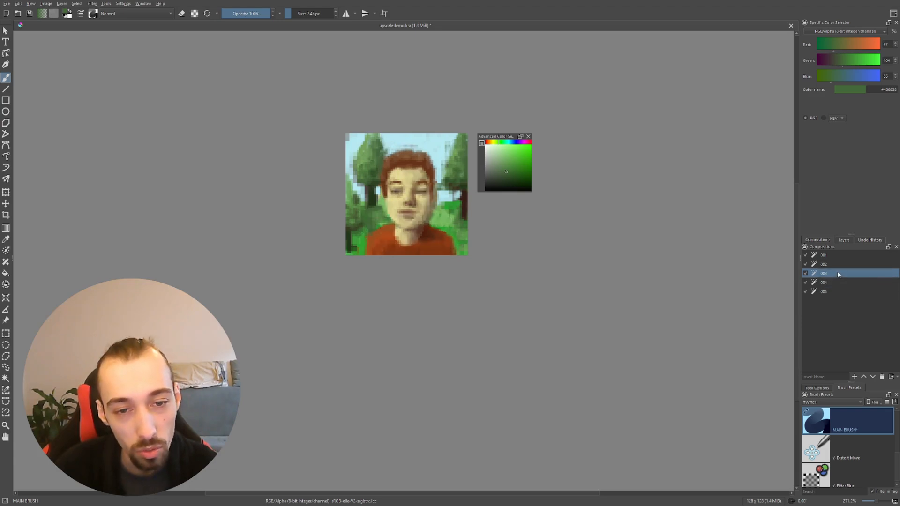
{"action": "left_click", "coordinate": [839, 265]}
{"action": "left_click", "coordinate": [840, 273]}
{"action": "left_click", "coordinate": [840, 289]}
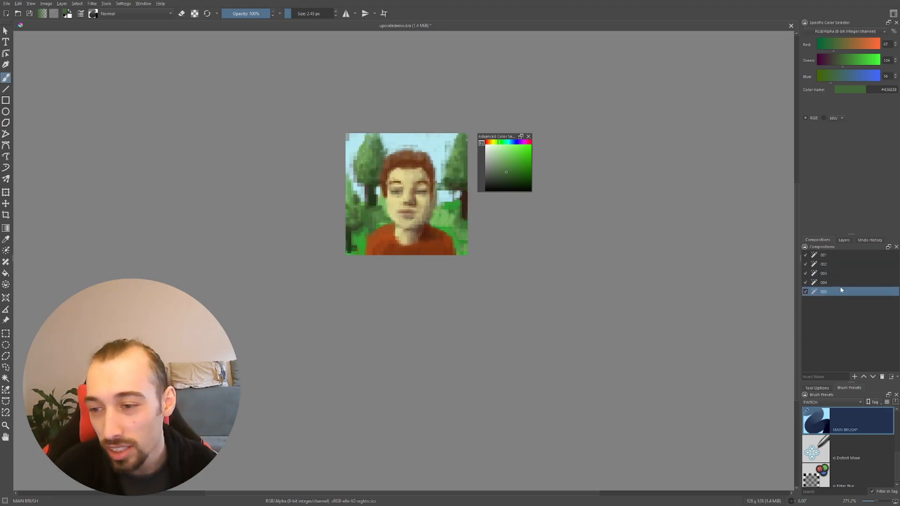
Show composition 004 and examine how the refined portrait reads both enlarged and at thumbnail size
{"action": "left_click", "coordinate": [838, 282]}
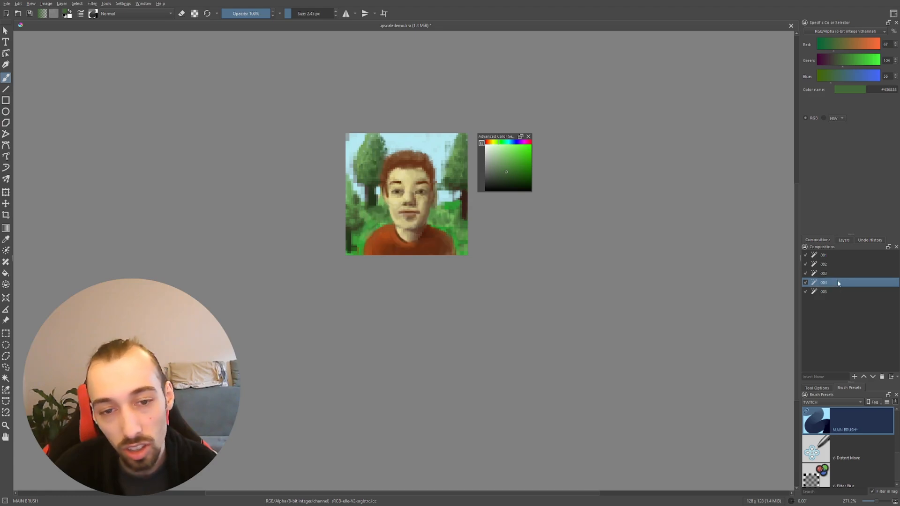
{"action": "scroll", "coordinate": [404, 181], "scroll_direction": "up", "scroll_amount": 2}
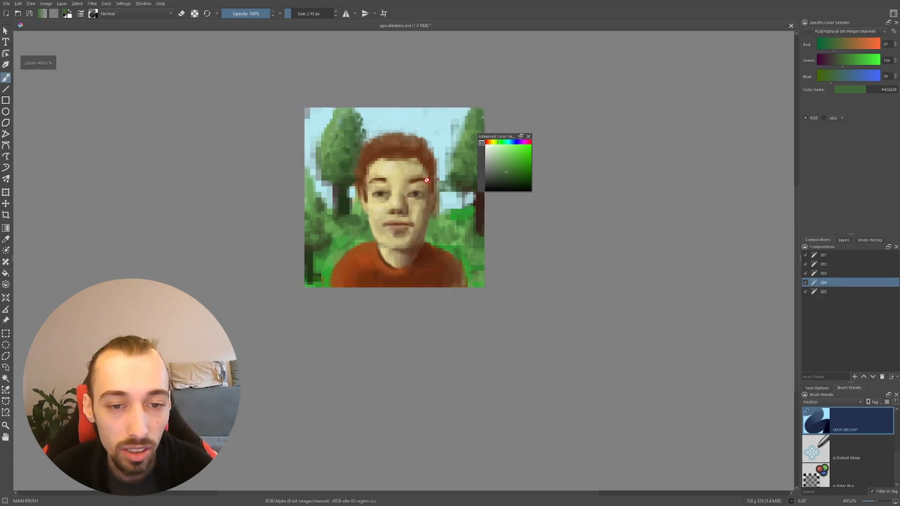
{"action": "scroll", "coordinate": [421, 171], "scroll_direction": "down", "scroll_amount": 1}
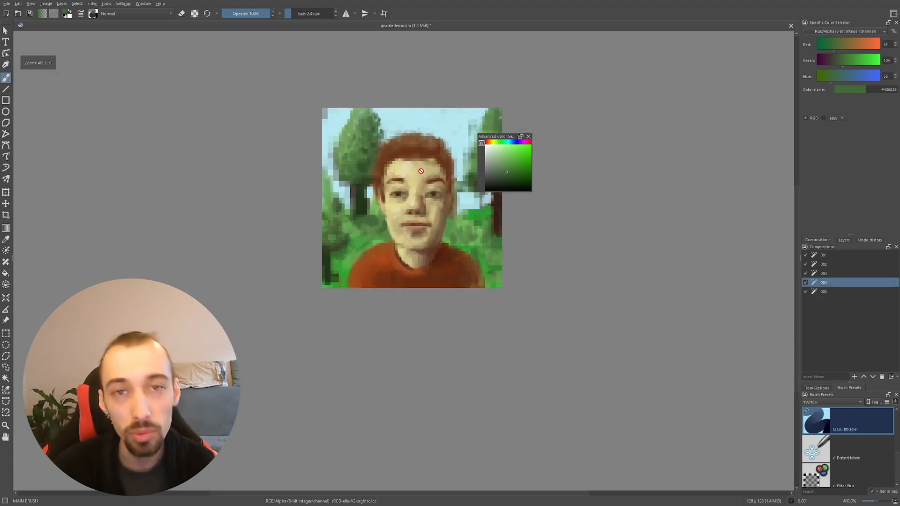
{"action": "scroll", "coordinate": [421, 171], "scroll_direction": "down", "scroll_amount": 1}
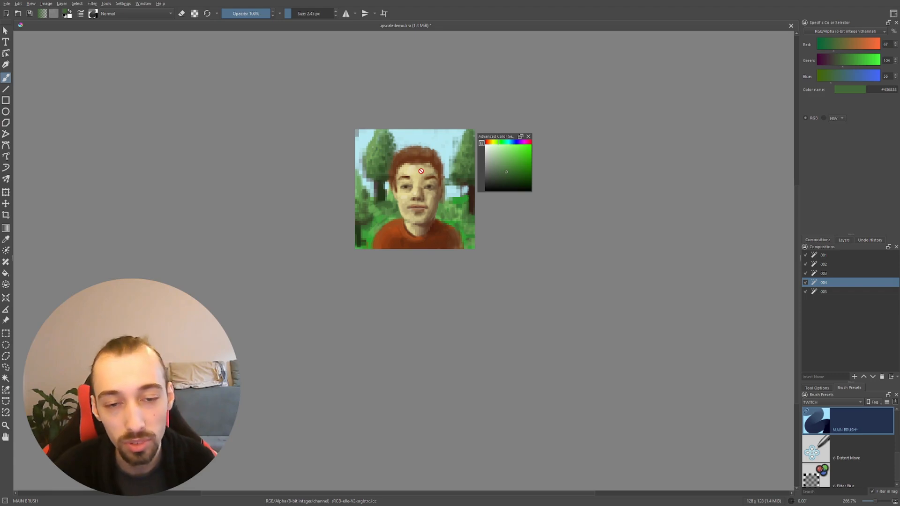
{"action": "scroll", "coordinate": [421, 171], "scroll_direction": "down", "scroll_amount": 3}
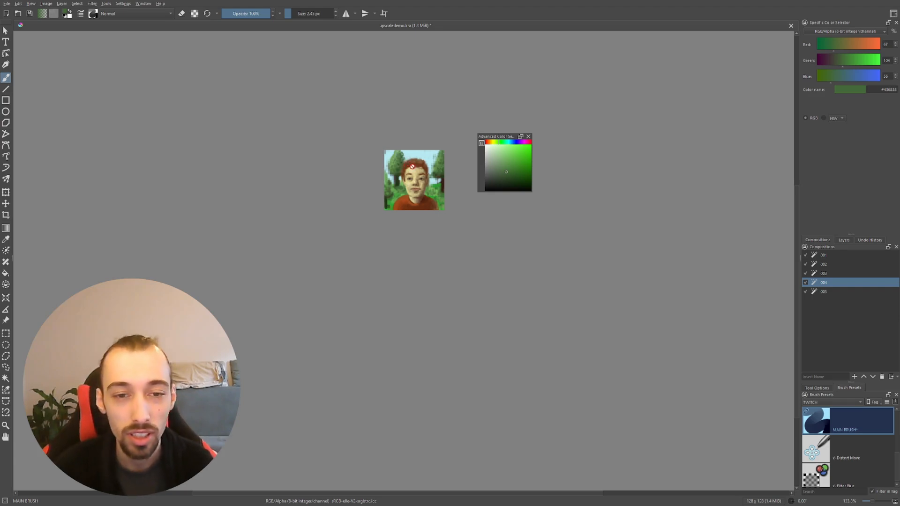
{"action": "scroll", "coordinate": [407, 160], "scroll_direction": "up", "scroll_amount": 2}
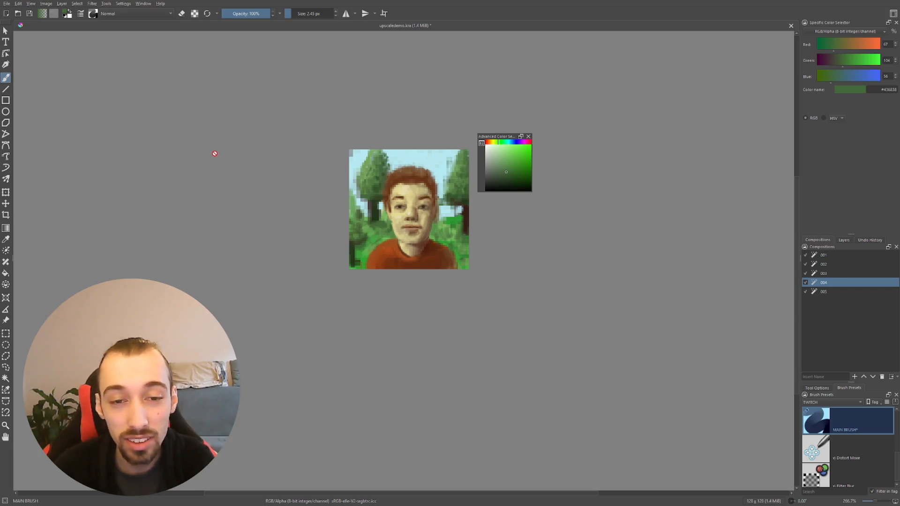
{"action": "scroll", "coordinate": [439, 220], "scroll_direction": "down", "scroll_amount": 2}
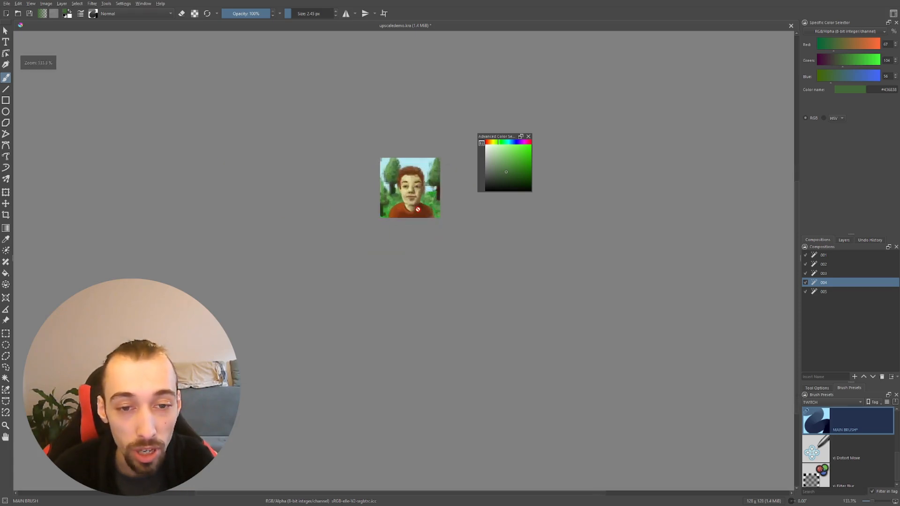
{"action": "scroll", "coordinate": [405, 185], "scroll_direction": "up", "scroll_amount": 2}
{"action": "scroll", "coordinate": [441, 164], "scroll_direction": "down", "scroll_amount": 1}
{"action": "scroll", "coordinate": [462, 169], "scroll_direction": "up", "scroll_amount": 1}
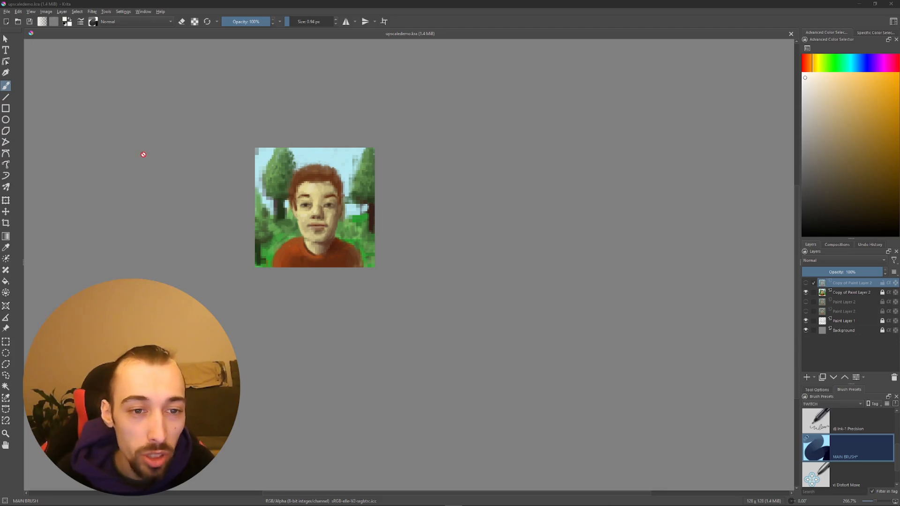
Examine the differently sized pixel blocks where the tree beside the hair meets the sky, compared with the whole portrait
{"action": "scroll", "coordinate": [384, 190], "scroll_direction": "down", "scroll_amount": 1}
{"action": "scroll", "coordinate": [284, 205], "scroll_direction": "up", "scroll_amount": 3}
{"action": "scroll", "coordinate": [309, 125], "scroll_direction": "up", "scroll_amount": 4}
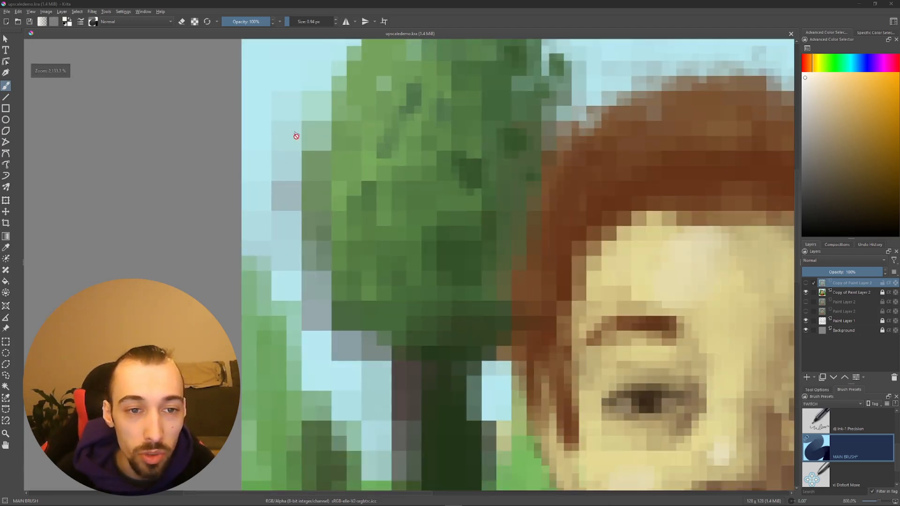
{"action": "scroll", "coordinate": [304, 160], "scroll_direction": "up", "scroll_amount": 2}
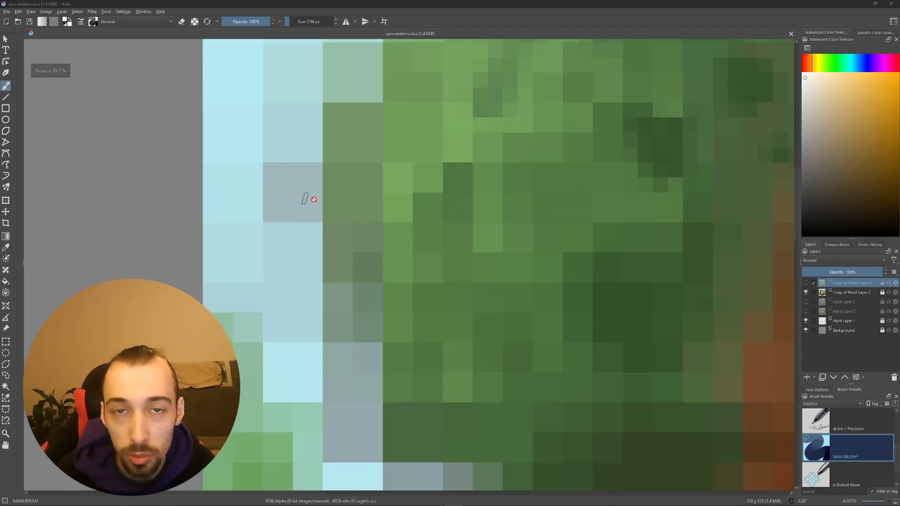
{"action": "scroll", "coordinate": [466, 215], "scroll_direction": "down", "scroll_amount": 3}
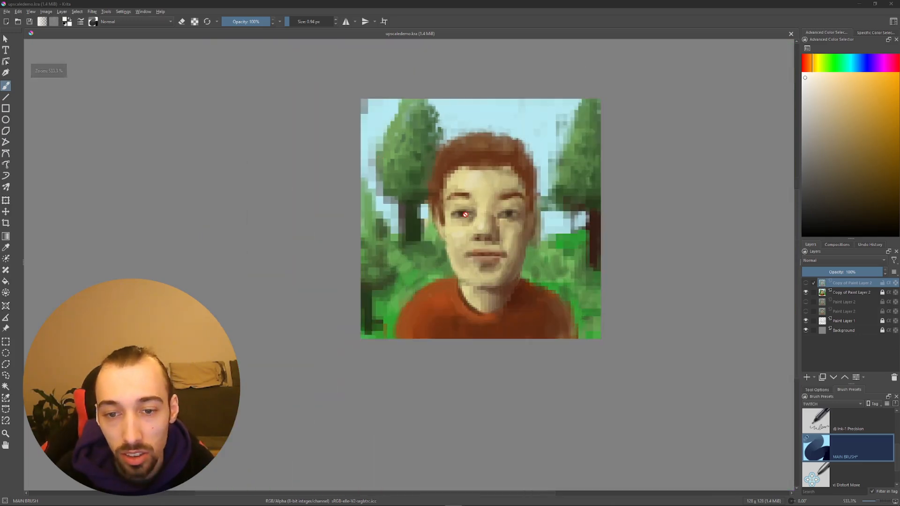
{"action": "scroll", "coordinate": [465, 214], "scroll_direction": "down", "scroll_amount": 1}
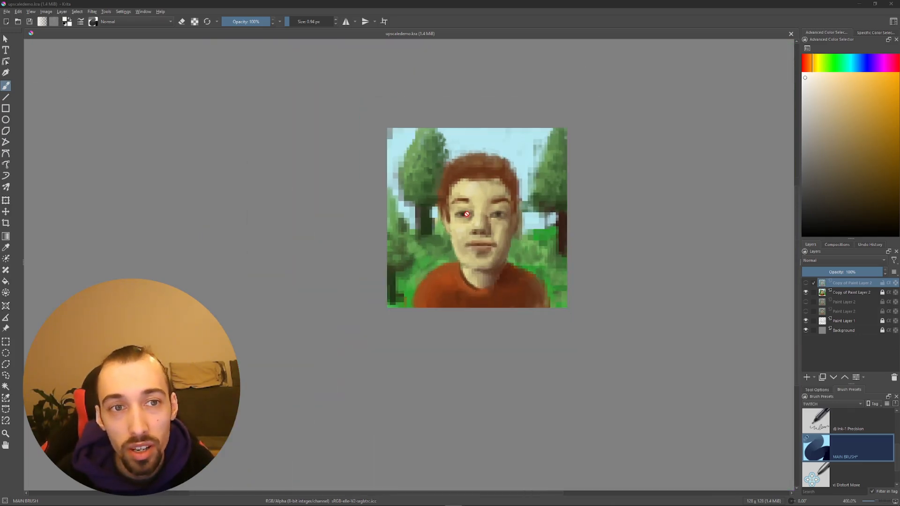